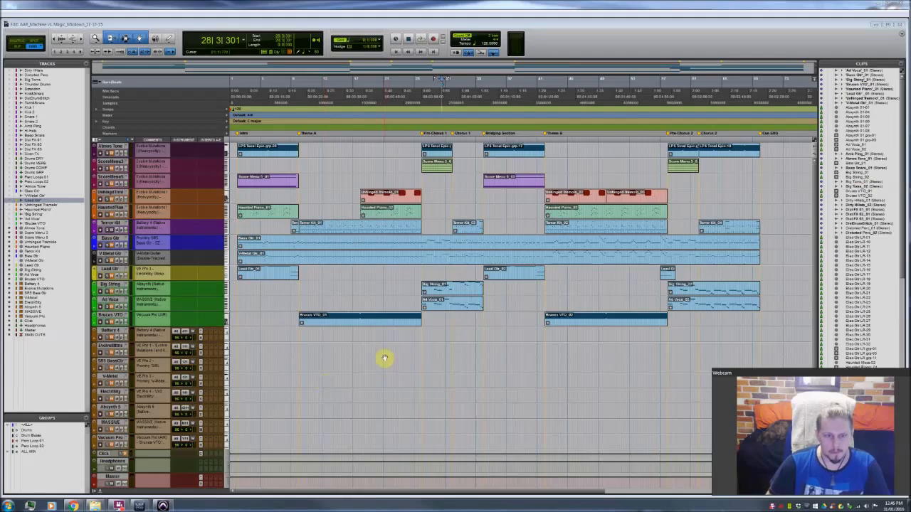
Place the edit cursor at bar 21, beat 3, recall window configuration 1, and switch to configuration 2 for the mixer.
{"action": "left_click", "coordinate": [385, 344]}
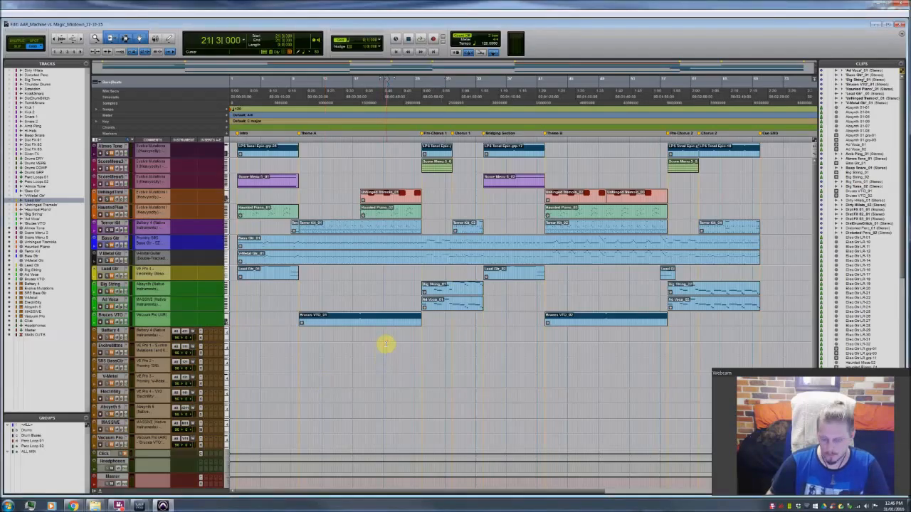
{"action": "key", "text": "KP_Decimal"}
{"action": "key", "text": "KP_1"}
{"action": "key", "text": "KP_Multiply"}
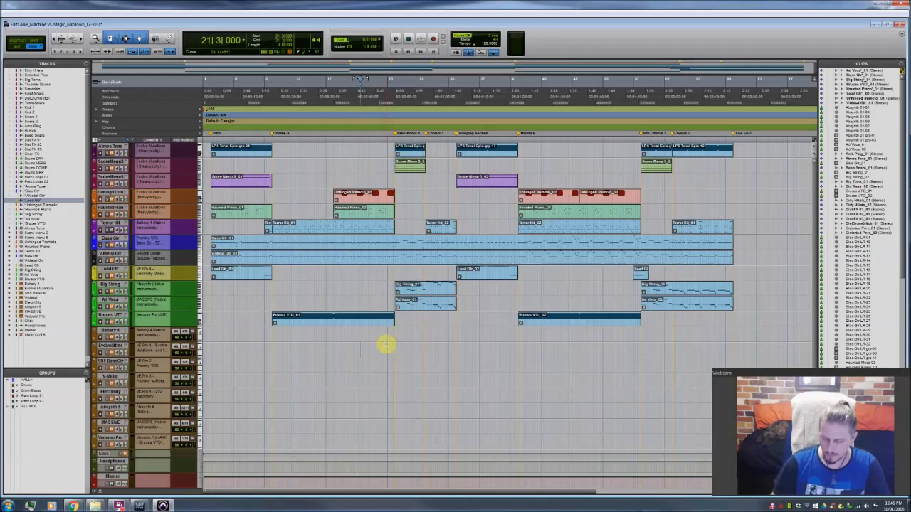
{"action": "key", "text": "KP_Decimal"}
{"action": "key", "text": "KP_2"}
{"action": "key", "text": "KP_Multiply"}
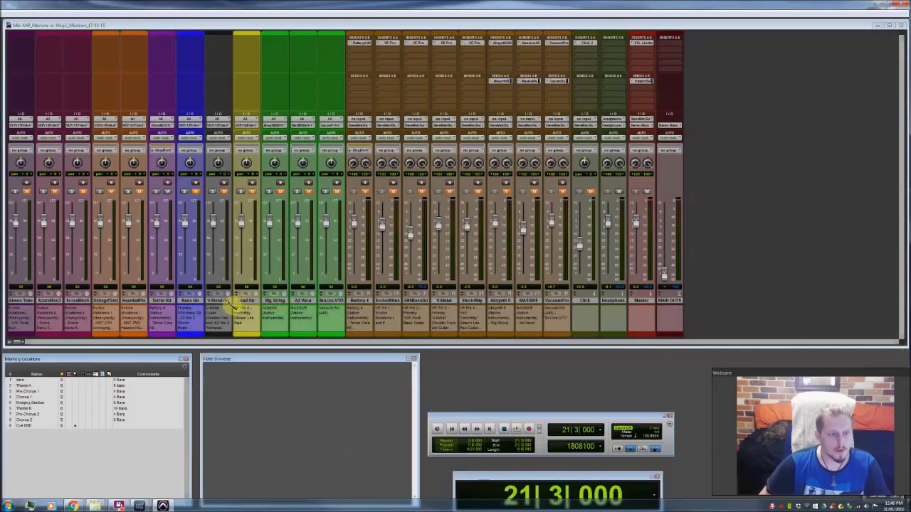
Create a new stereo audio track directly after the V-Metal Gtr track.
{"action": "left_click", "coordinate": [227, 301]}
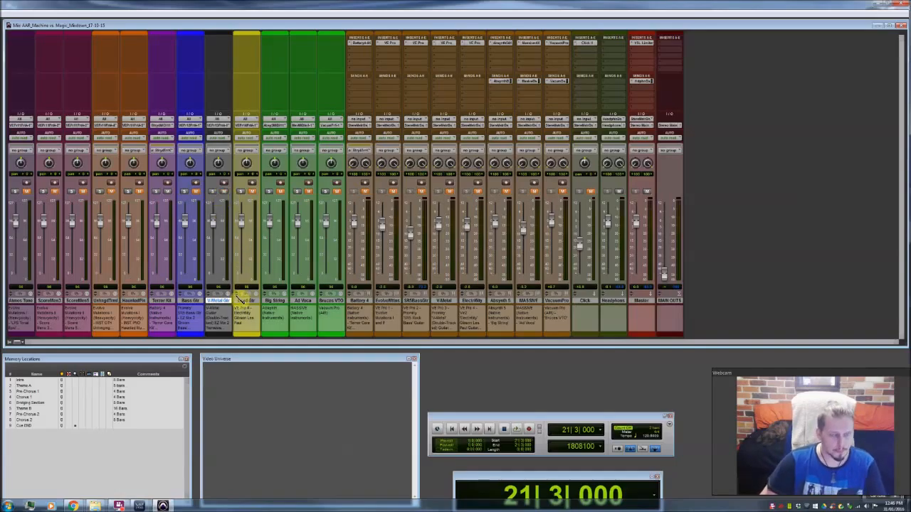
{"action": "key", "text": "ctrl+shift+n"}
{"action": "left_click", "coordinate": [426, 172]}
{"action": "left_click", "coordinate": [431, 184]}
{"action": "left_click", "coordinate": [550, 186]}
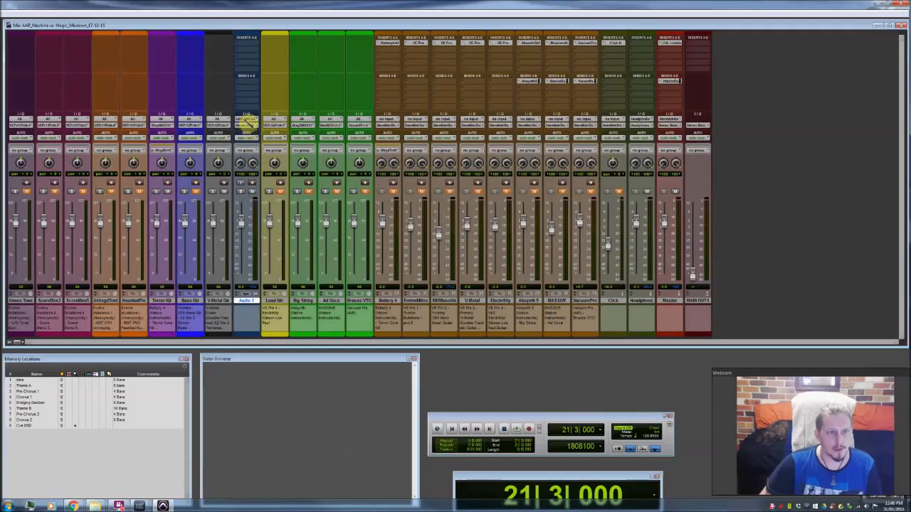
Set the Audio 1 track's input to the Vienna Ensemble Pro V-Metal plug-in's Out 3/4.
{"action": "left_click", "coordinate": [246, 121]}
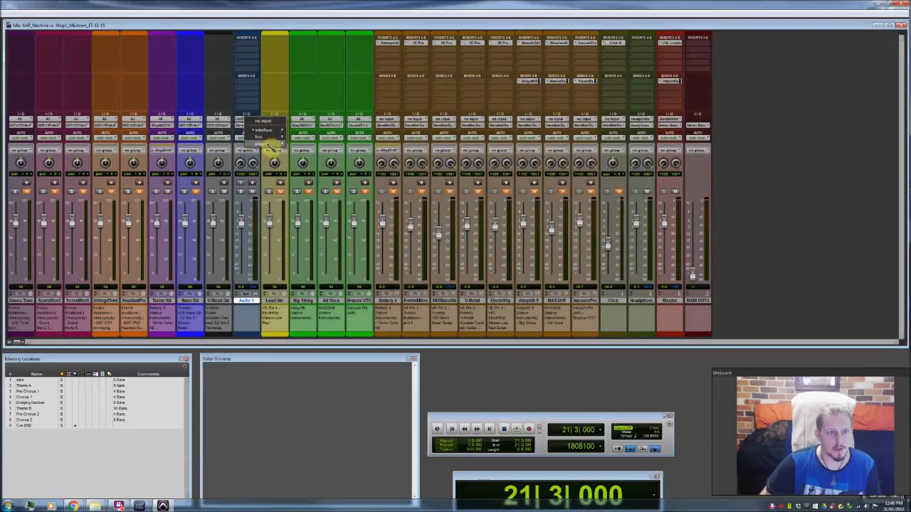
{"action": "mouse_move", "coordinate": [271, 146]}
{"action": "mouse_move", "coordinate": [336, 176]}
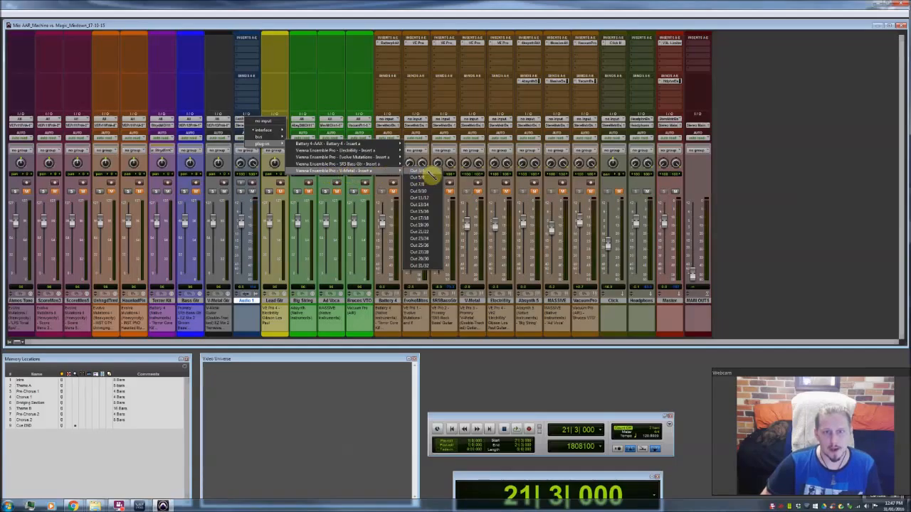
{"action": "left_click", "coordinate": [431, 172]}
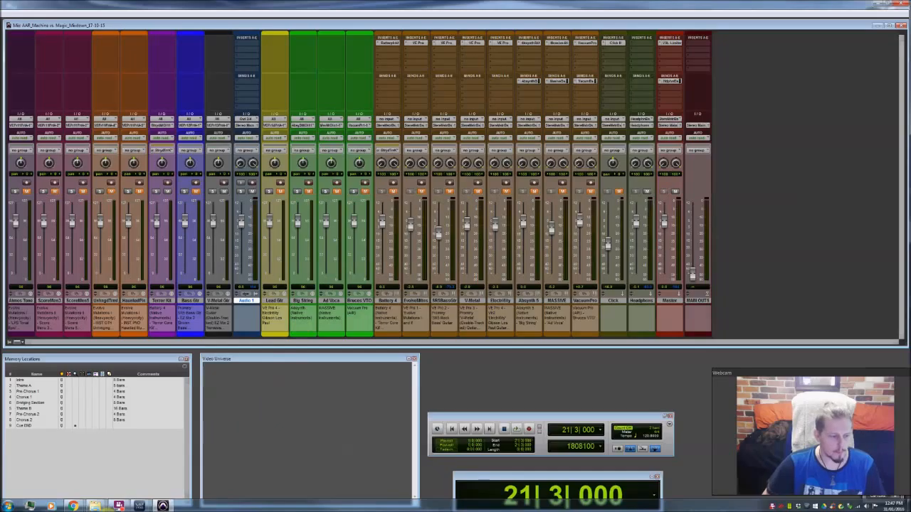
Switch to Vienna Ensemble Pro's V-Metal Guitar instance, route the V-Metal Guitar channel to the Master Bus, and return it to OUT 3 / OUT 4.
{"action": "mouse_move", "coordinate": [139, 506]}
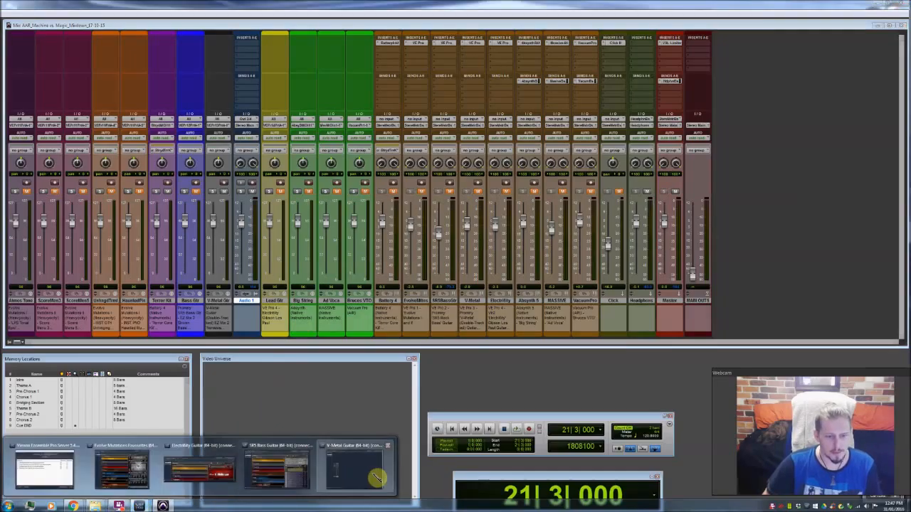
{"action": "left_click", "coordinate": [376, 478]}
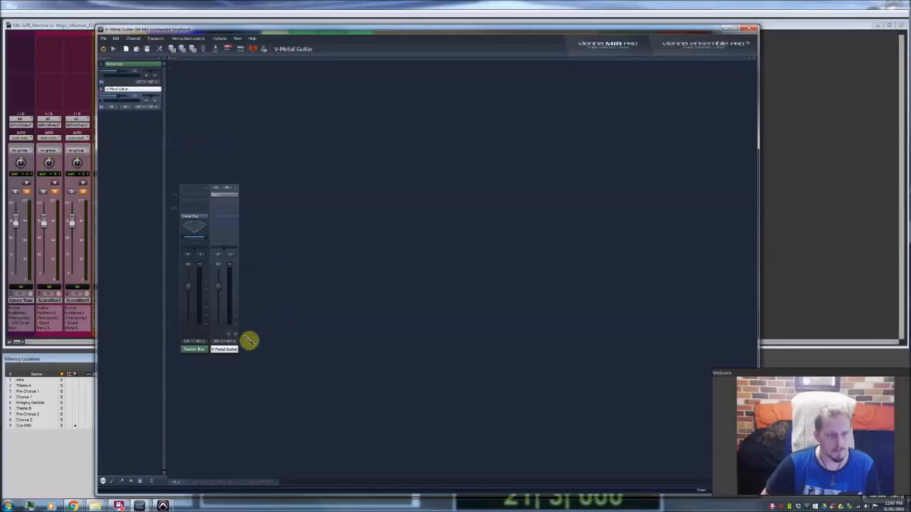
{"action": "left_click", "coordinate": [234, 348]}
{"action": "mouse_move", "coordinate": [235, 359]}
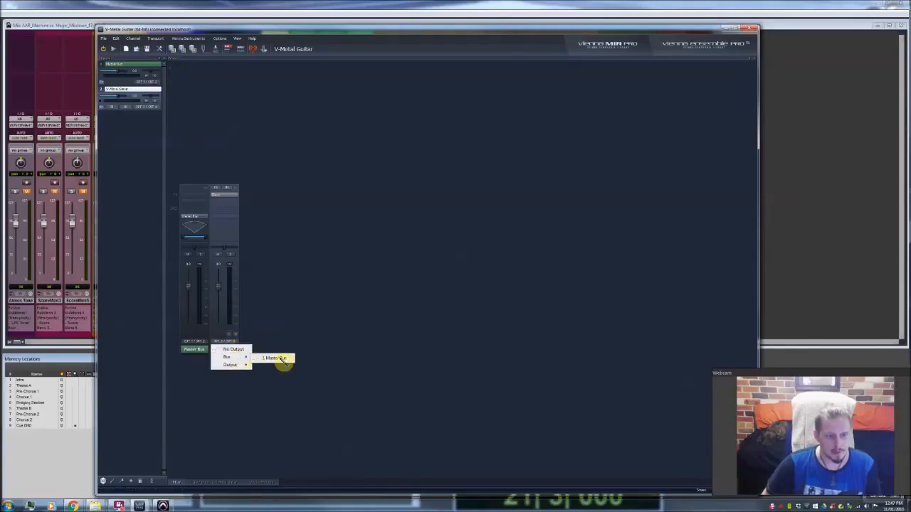
{"action": "left_click", "coordinate": [283, 360]}
{"action": "left_click", "coordinate": [235, 348]}
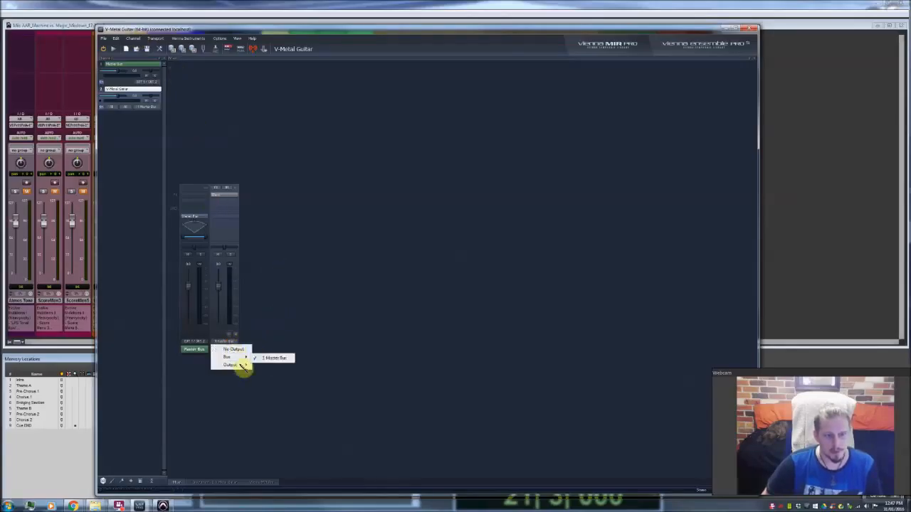
{"action": "mouse_move", "coordinate": [241, 365]}
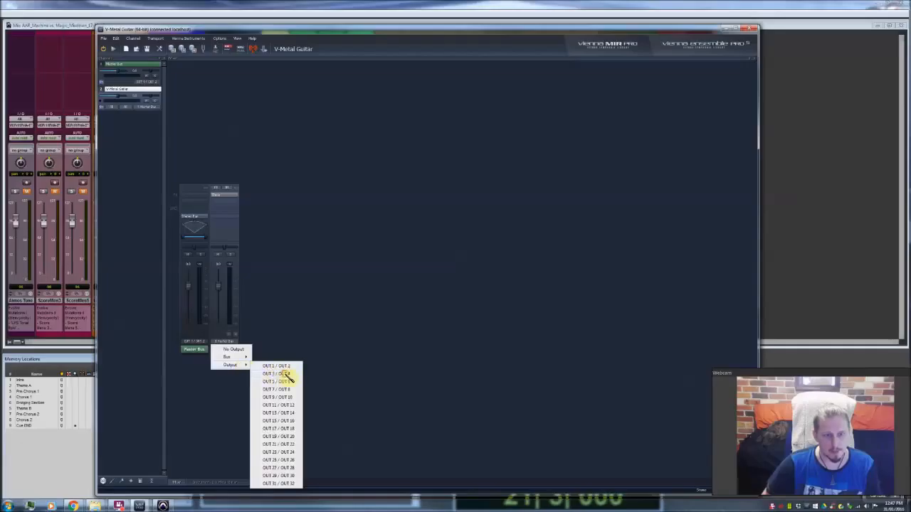
{"action": "left_click", "coordinate": [285, 374]}
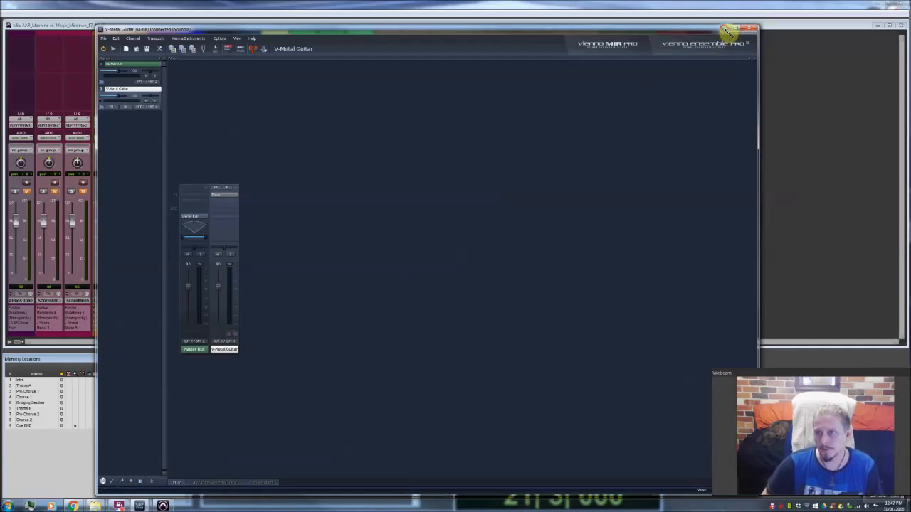
{"action": "left_click", "coordinate": [735, 29]}
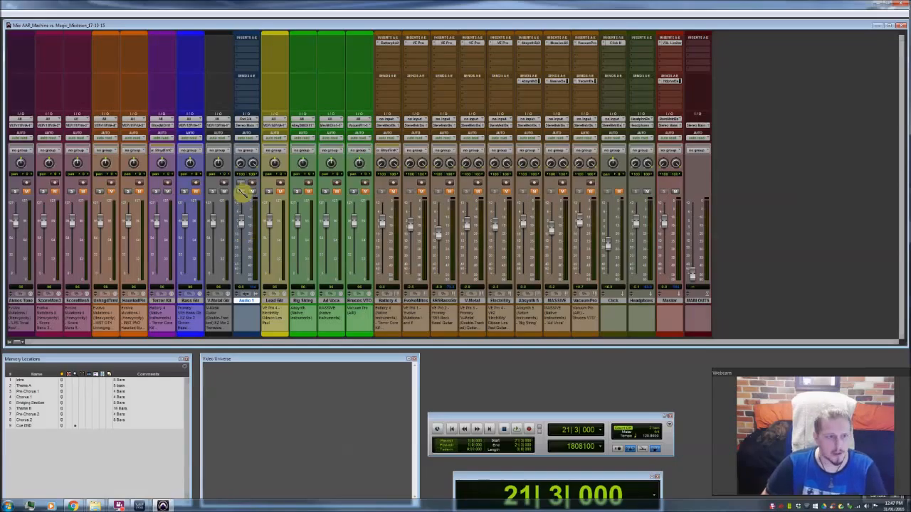
Arm the Audio 1 track for recording and disarm it again.
{"action": "left_click", "coordinate": [252, 185]}
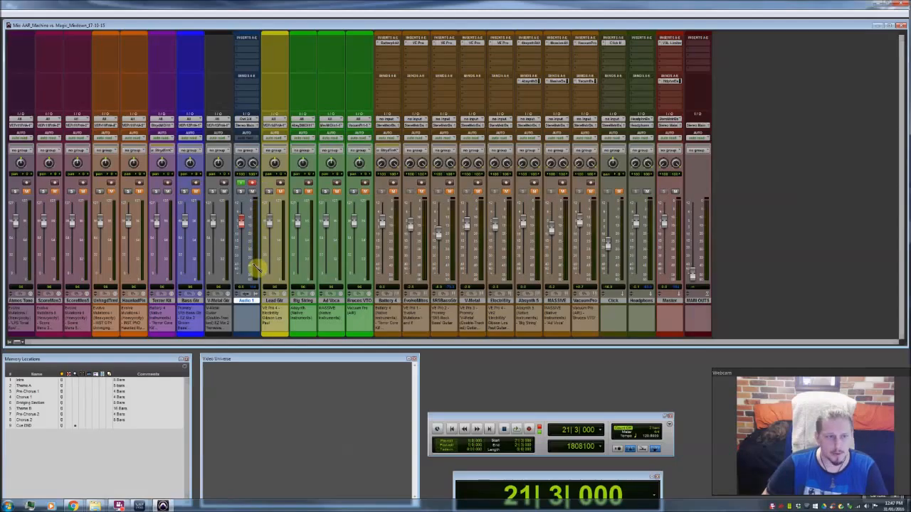
{"action": "left_click", "coordinate": [252, 184]}
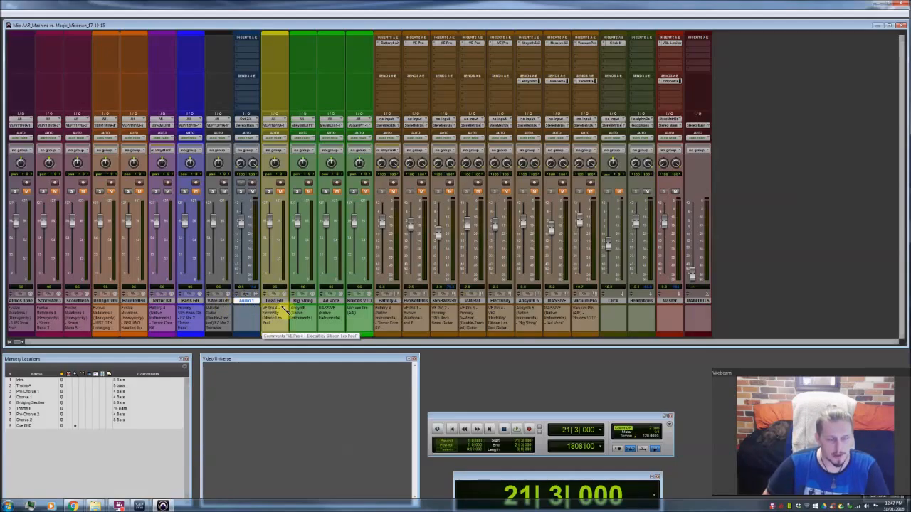
Compare the Terror Kit, Big String and Massive instruments with the plug-in inputs available to the Audio 1 track.
{"action": "left_click", "coordinate": [168, 300]}
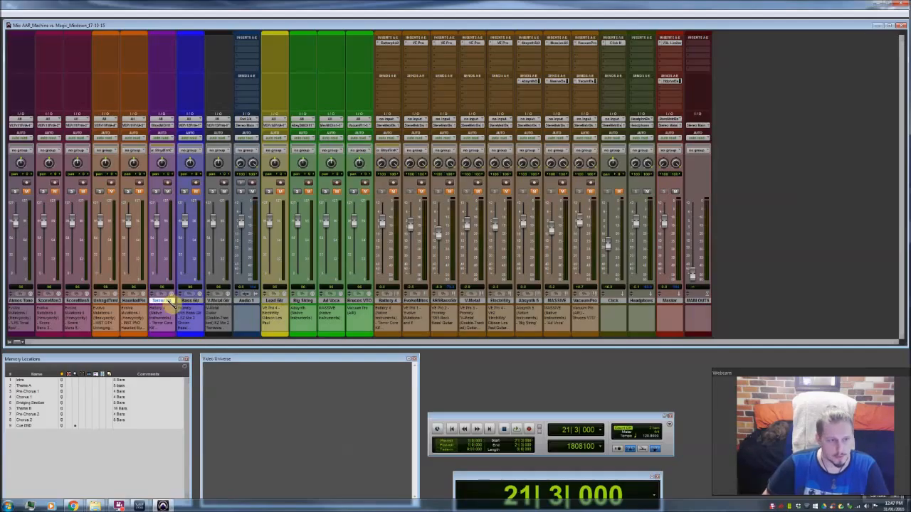
{"action": "left_click", "coordinate": [305, 300]}
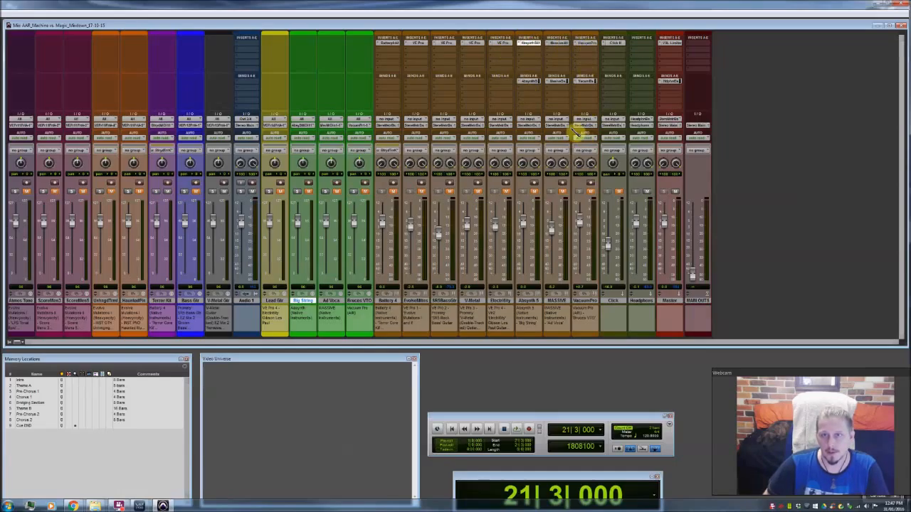
{"action": "left_click", "coordinate": [558, 42]}
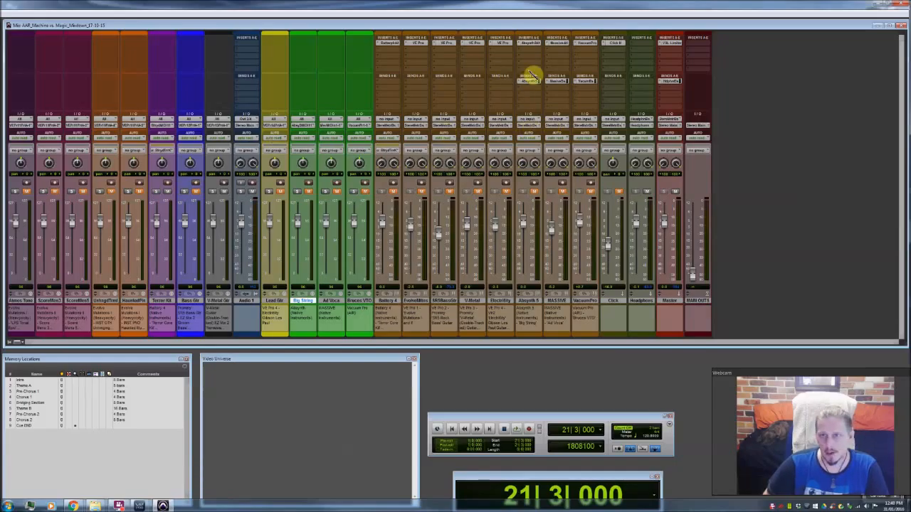
{"action": "left_click", "coordinate": [246, 119]}
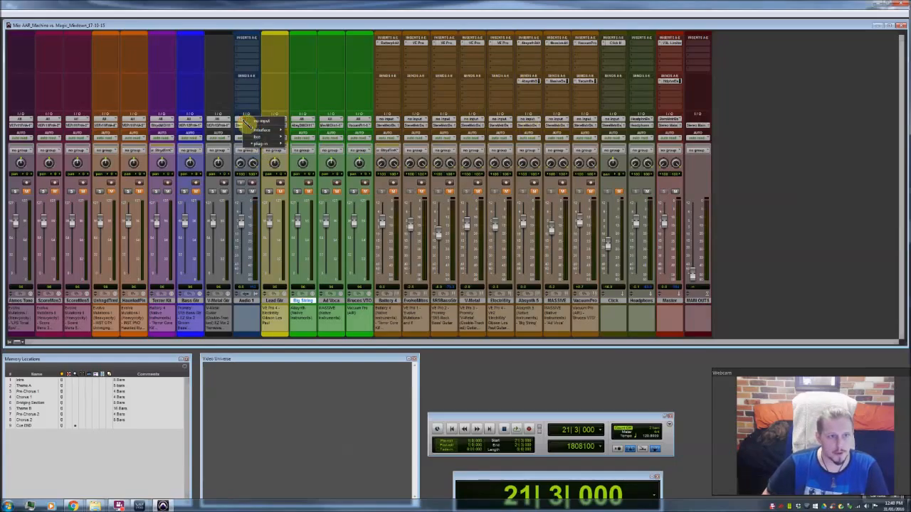
{"action": "mouse_move", "coordinate": [262, 140]}
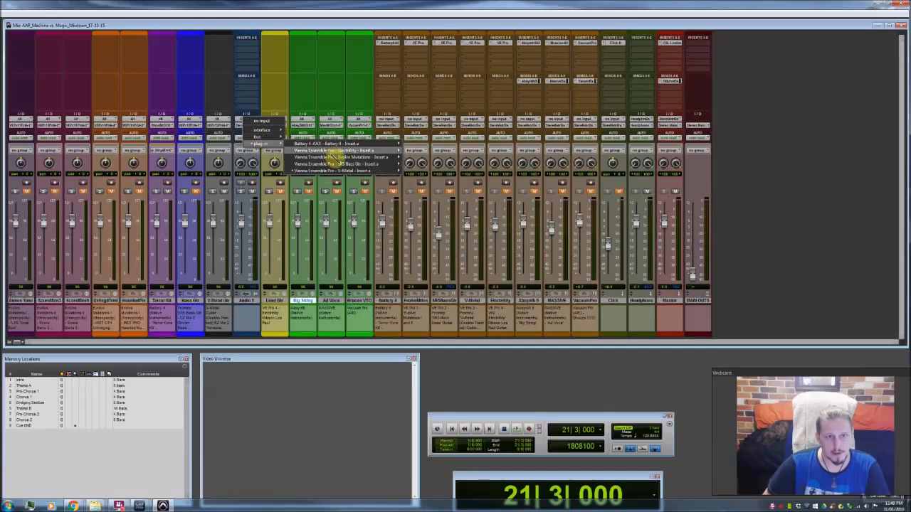
{"action": "mouse_move", "coordinate": [341, 144]}
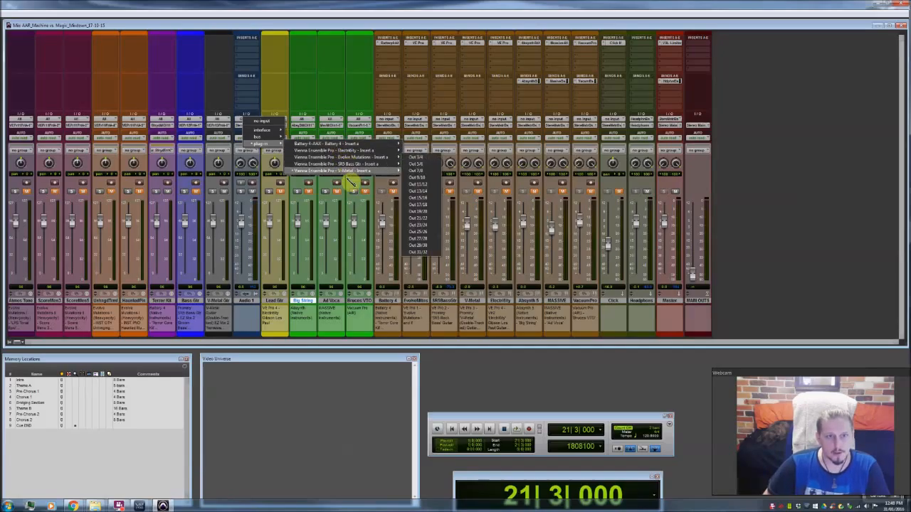
{"action": "left_click", "coordinate": [484, 360]}
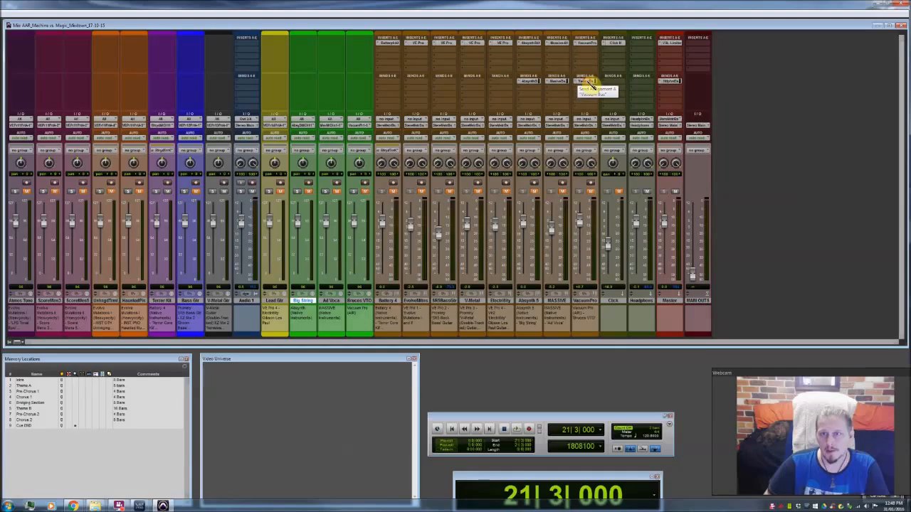
Inspect the Vacuum Pro track's send to the Vacuum Bus and set Audio 1's input to Absynth Bus (Stereo).
{"action": "left_click_drag", "start_coordinate": [2, 226], "coordinate": [470, 194]}
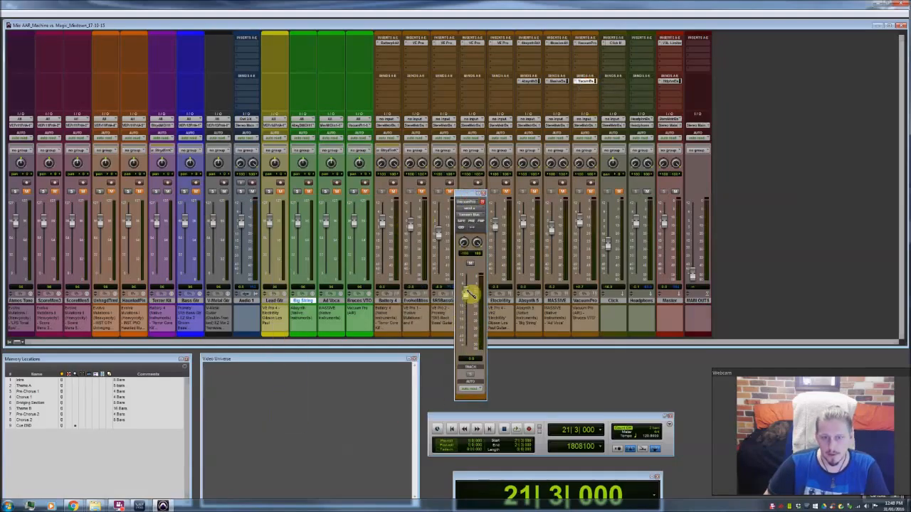
{"action": "left_click", "coordinate": [482, 193]}
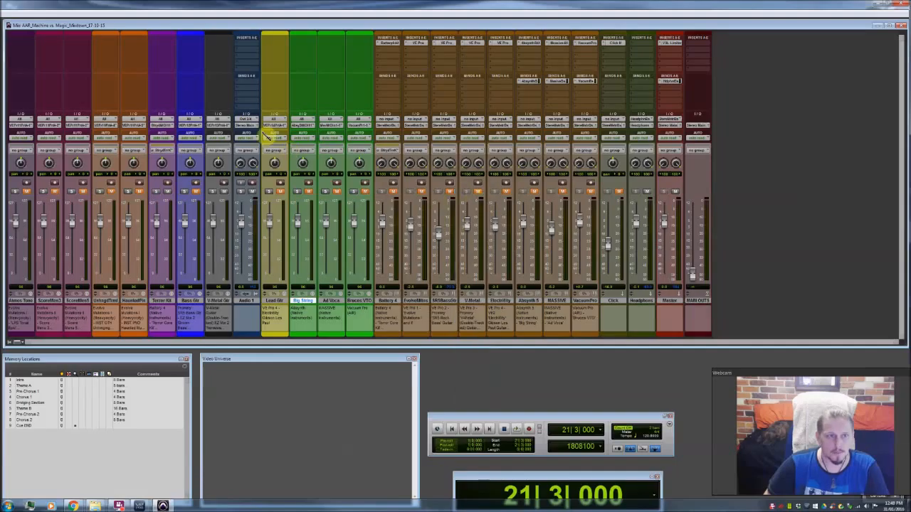
{"action": "left_click", "coordinate": [247, 121]}
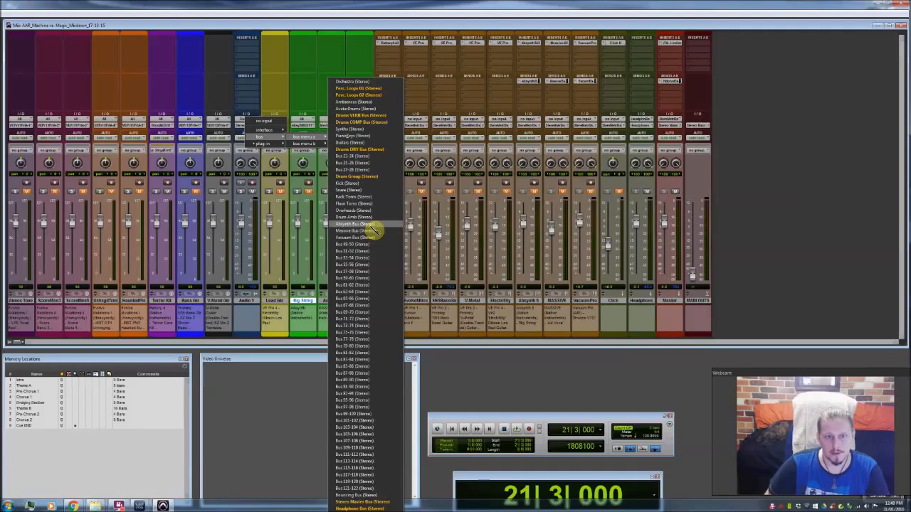
{"action": "left_click", "coordinate": [371, 232]}
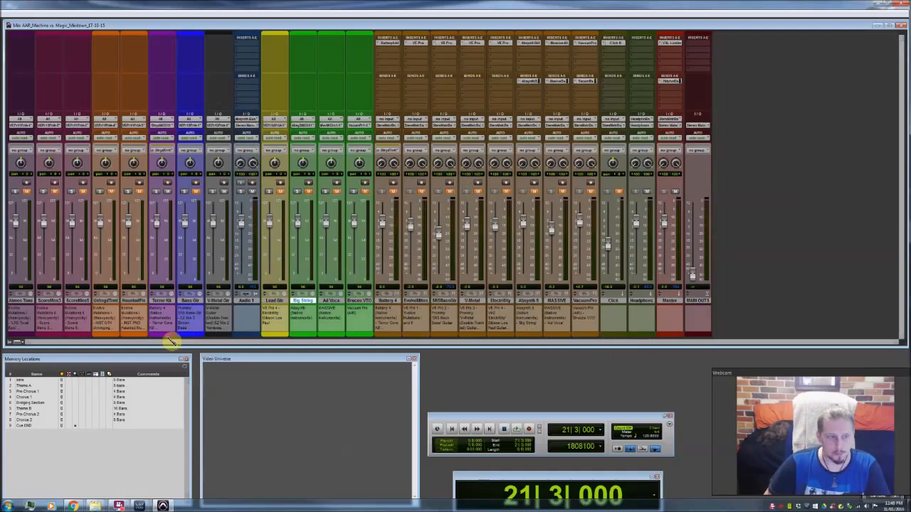
Select the Terror Kit track, open its Battery 4 instrument, and route the first Kick cell to Direct Out St 3/4.
{"action": "left_click", "coordinate": [170, 302]}
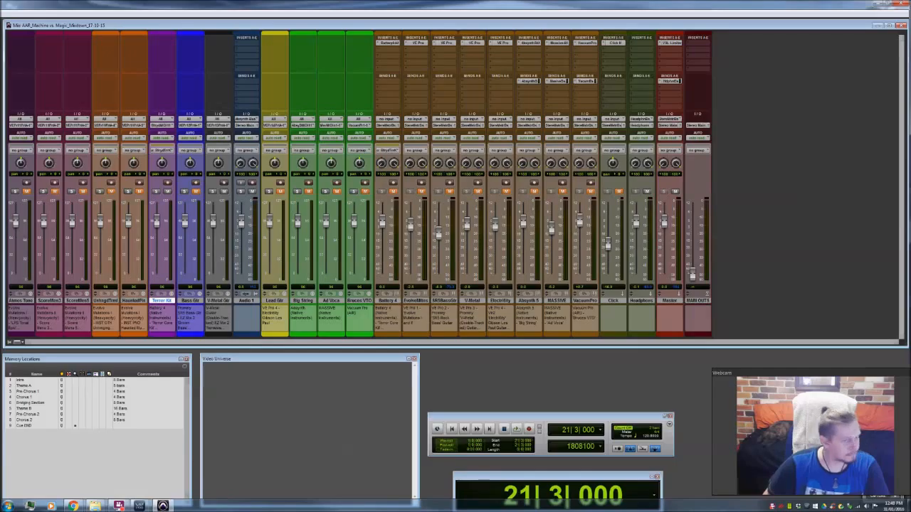
{"action": "left_click", "coordinate": [397, 43]}
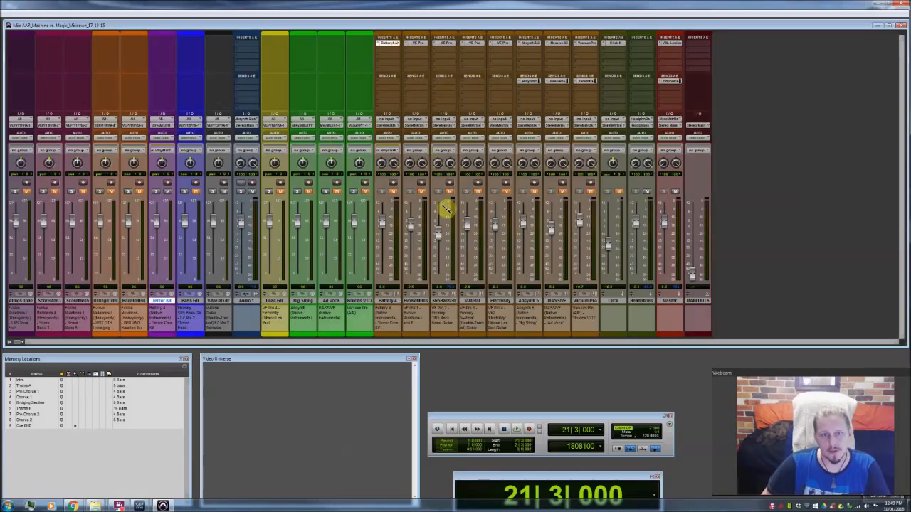
{"action": "left_click_drag", "start_coordinate": [1, 104], "coordinate": [526, 94]}
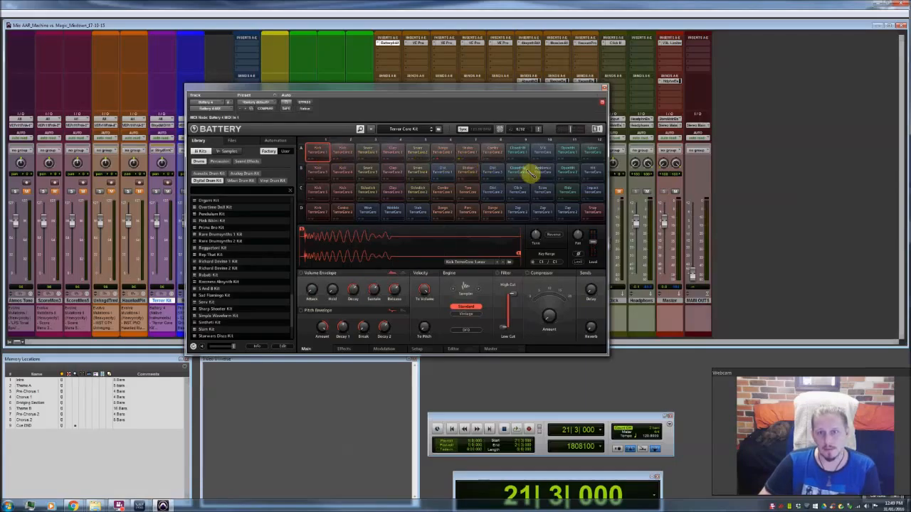
{"action": "right_click", "coordinate": [319, 155]}
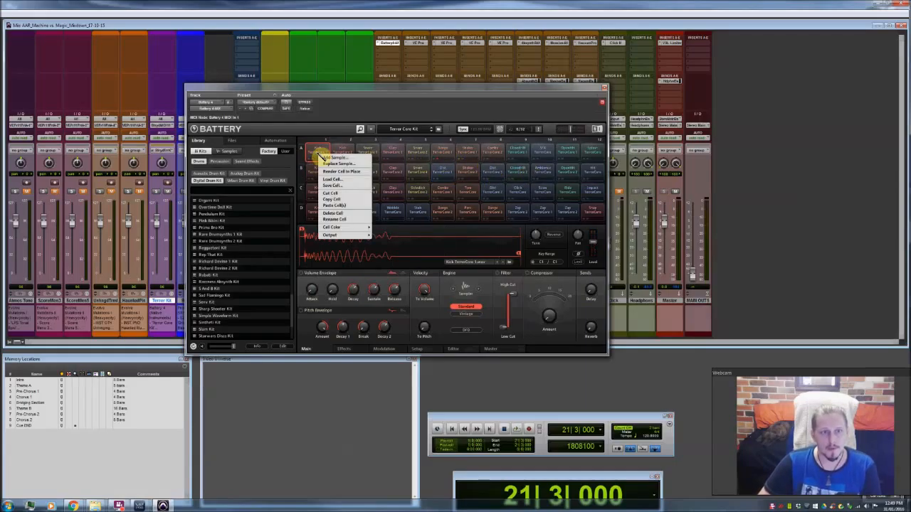
{"action": "mouse_move", "coordinate": [360, 235]}
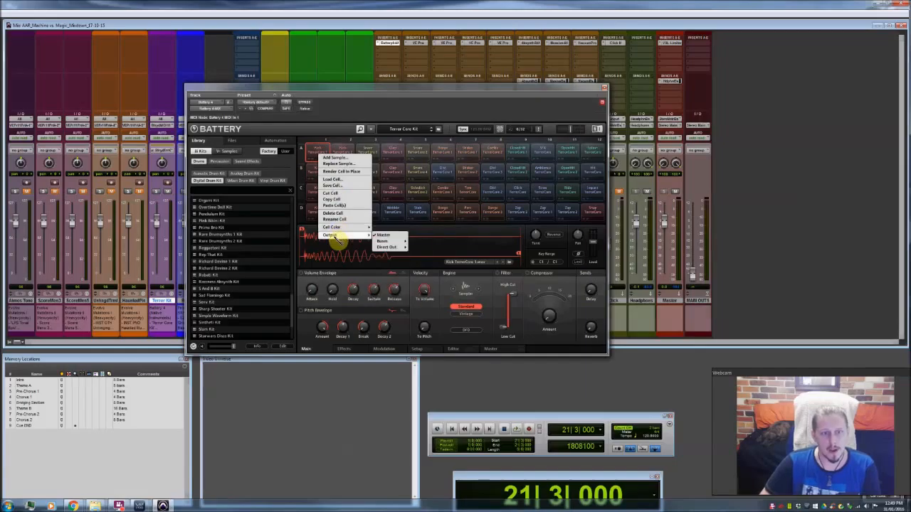
{"action": "mouse_move", "coordinate": [390, 248]}
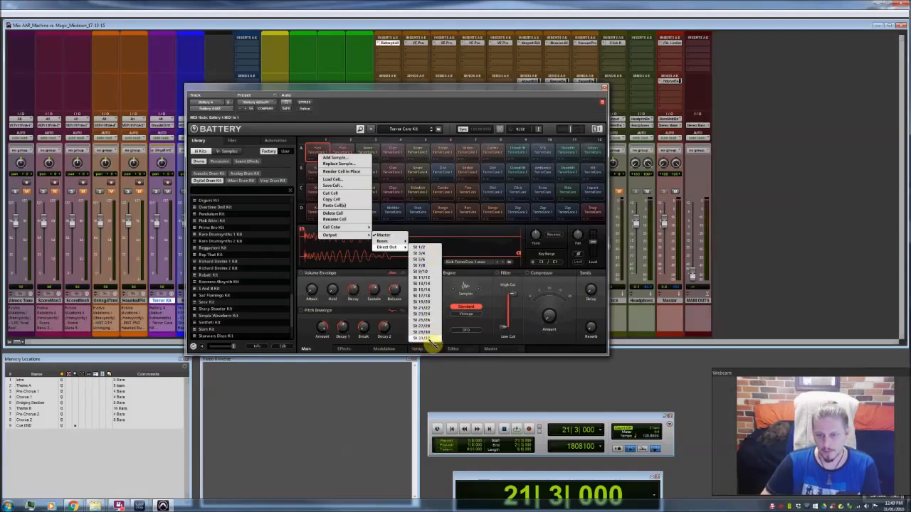
{"action": "left_click", "coordinate": [424, 253]}
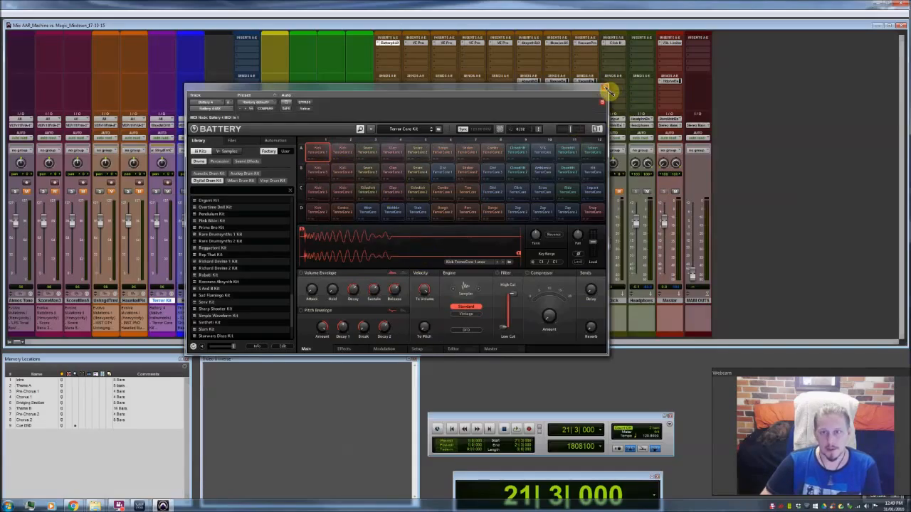
Close the Battery 4 instrument and pick one of its stereo plug-in outputs as the Audio 1 track's input.
{"action": "left_click", "coordinate": [602, 102]}
{"action": "left_click", "coordinate": [245, 121]}
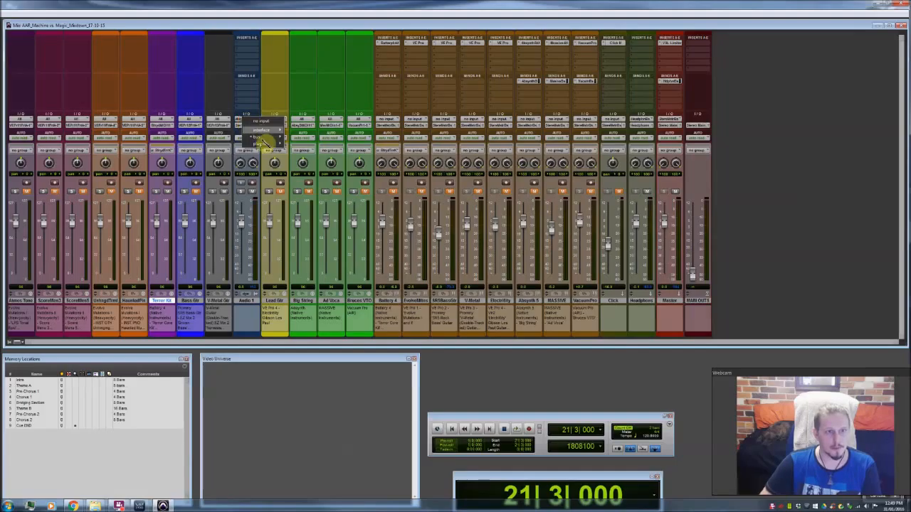
{"action": "mouse_move", "coordinate": [259, 144]}
{"action": "mouse_move", "coordinate": [324, 144]}
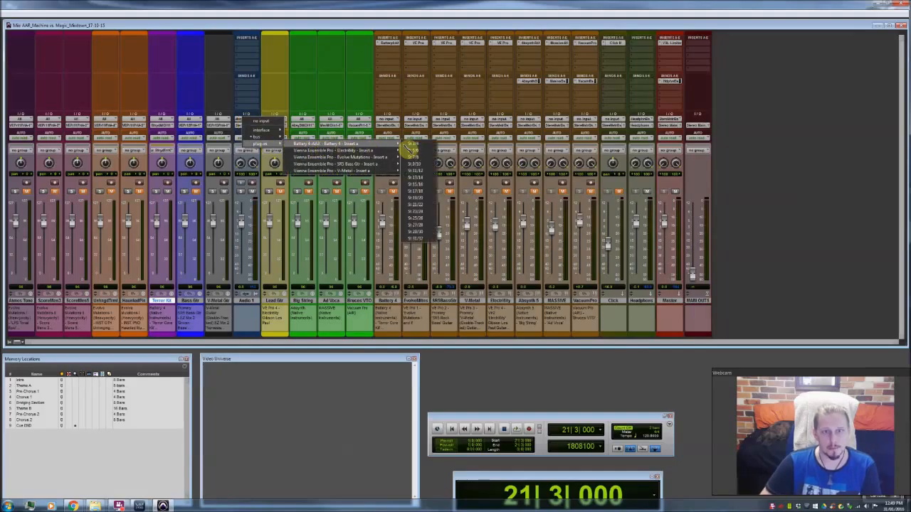
{"action": "left_click", "coordinate": [426, 149]}
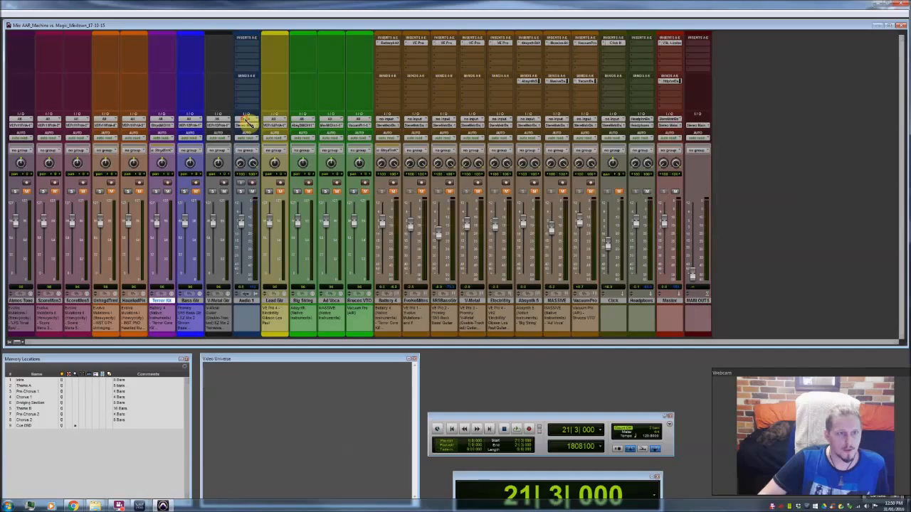
Select the Audio 1 track and delete it from the session.
{"action": "left_click", "coordinate": [247, 121]}
{"action": "left_click", "coordinate": [247, 300]}
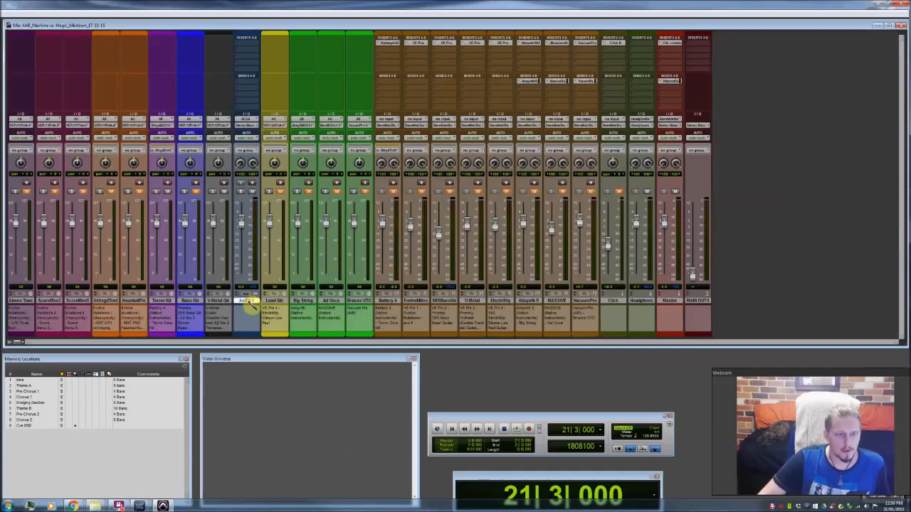
{"action": "right_click", "coordinate": [248, 302]}
{"action": "left_click", "coordinate": [276, 362]}
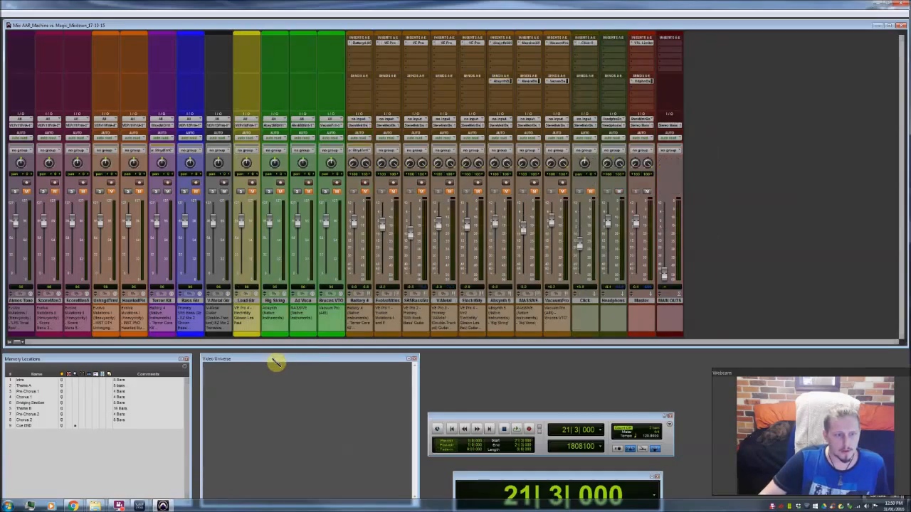
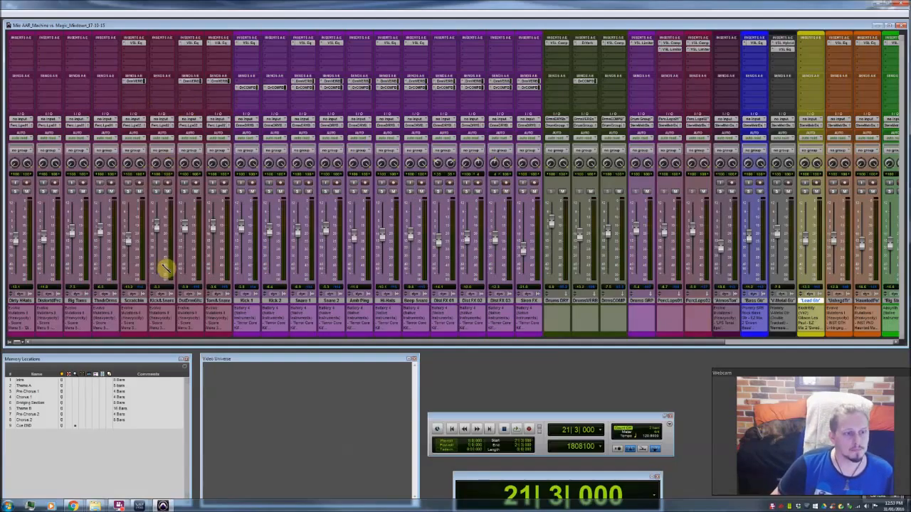
Compare the VSL Equalizer curves of the Scratchin, drum glitch and Tom&Snare tracks side by side, then close them.
{"action": "left_click", "coordinate": [135, 301]}
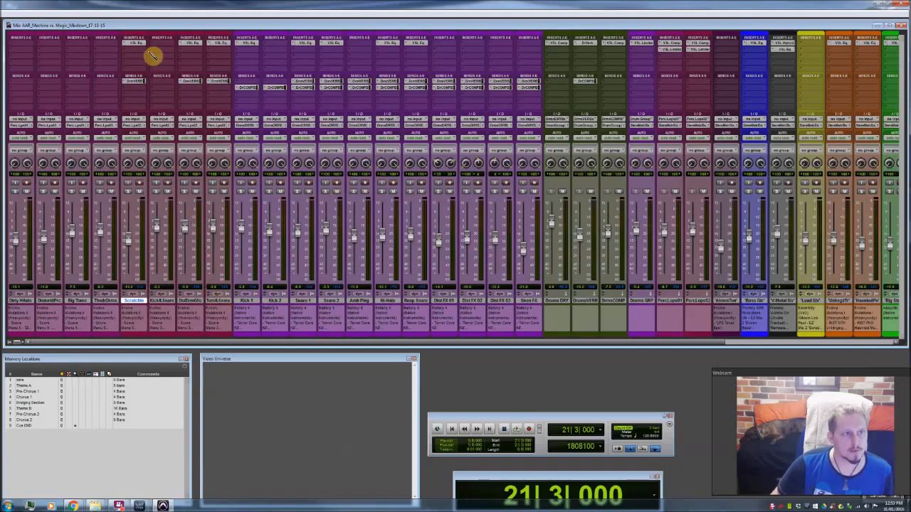
{"action": "left_click", "coordinate": [140, 44]}
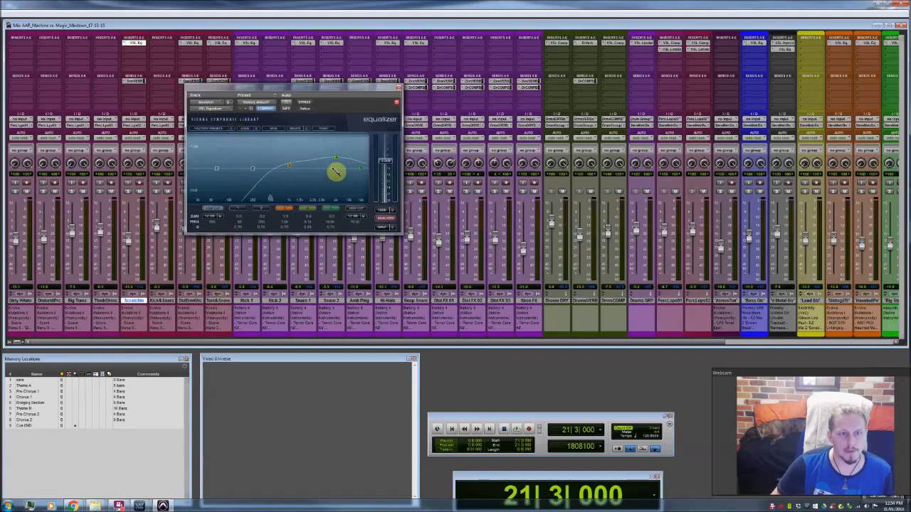
{"action": "left_click", "coordinate": [399, 90]}
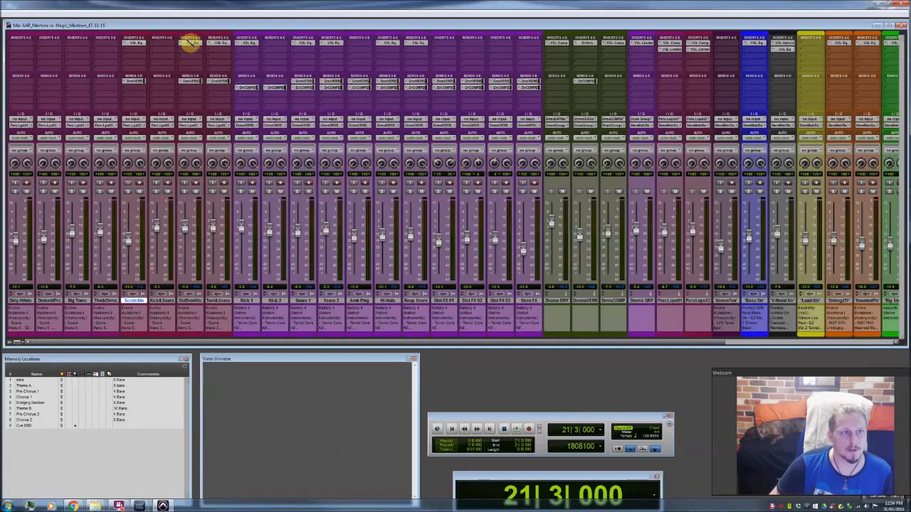
{"action": "left_click", "coordinate": [141, 45]}
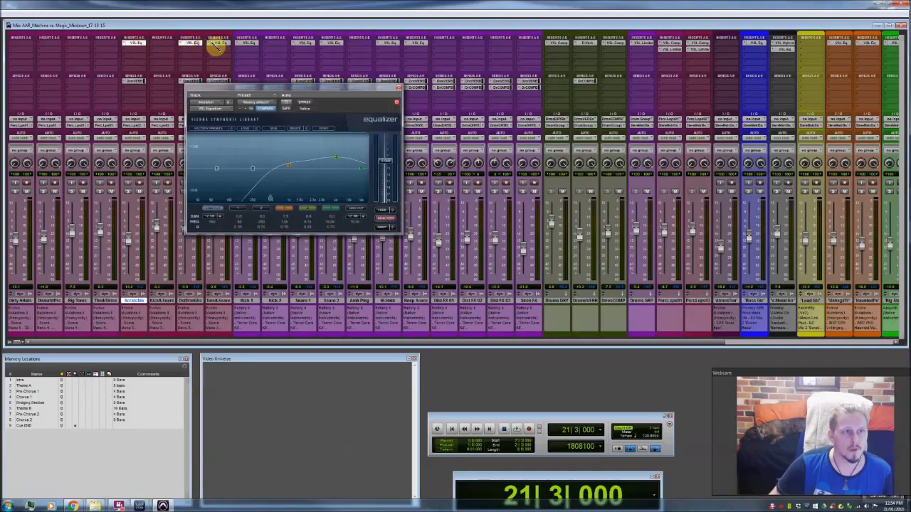
{"action": "left_click", "coordinate": [218, 43]}
{"action": "left_click", "coordinate": [227, 44], "text": "shift"}
{"action": "left_click_drag", "start_coordinate": [180, 18], "coordinate": [620, 95]}
{"action": "left_click_drag", "start_coordinate": [179, 20], "coordinate": [506, 260]}
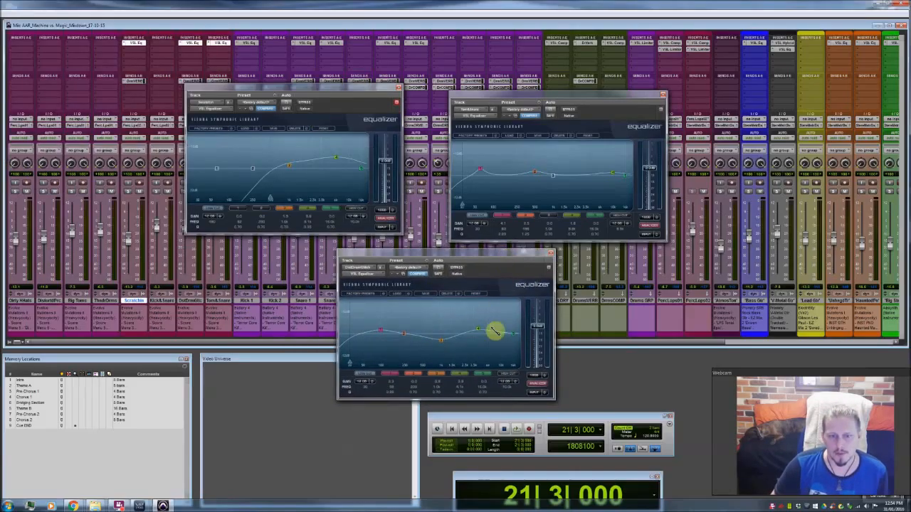
{"action": "left_click", "coordinate": [553, 254]}
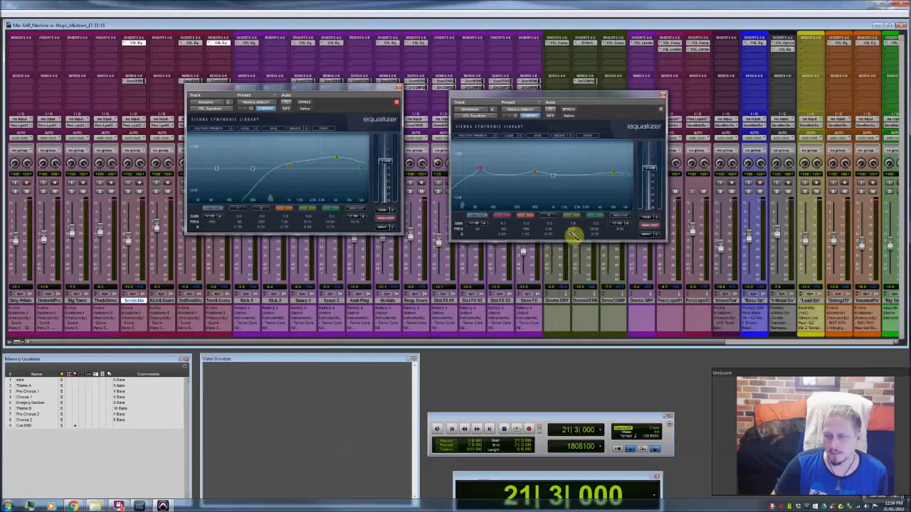
{"action": "left_click", "coordinate": [662, 95]}
{"action": "left_click", "coordinate": [398, 88]}
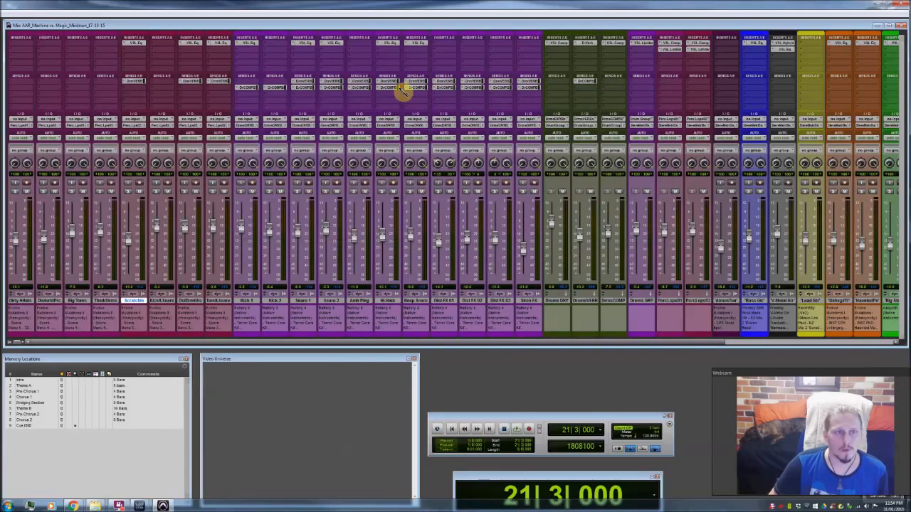
Select the Kick 1 track, examine its VSL Equalizer curve and close the plug-in.
{"action": "left_click", "coordinate": [251, 301]}
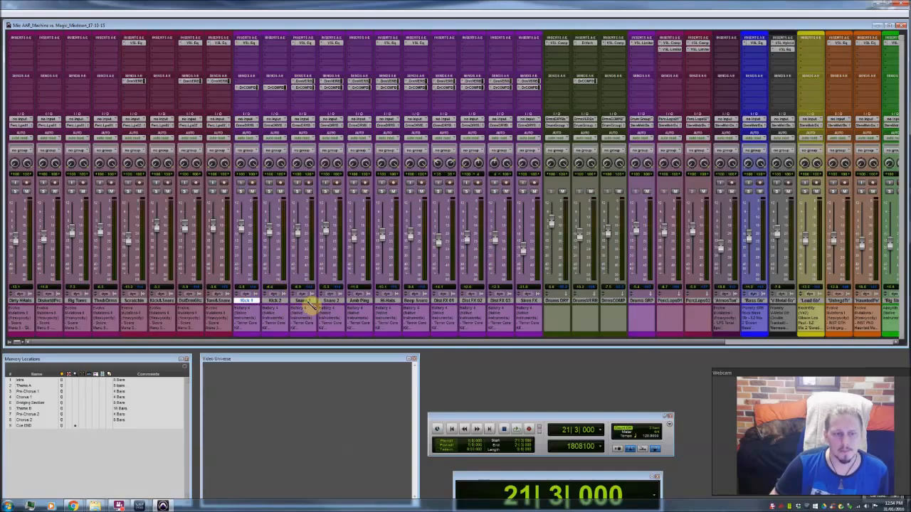
{"action": "left_click", "coordinate": [248, 44]}
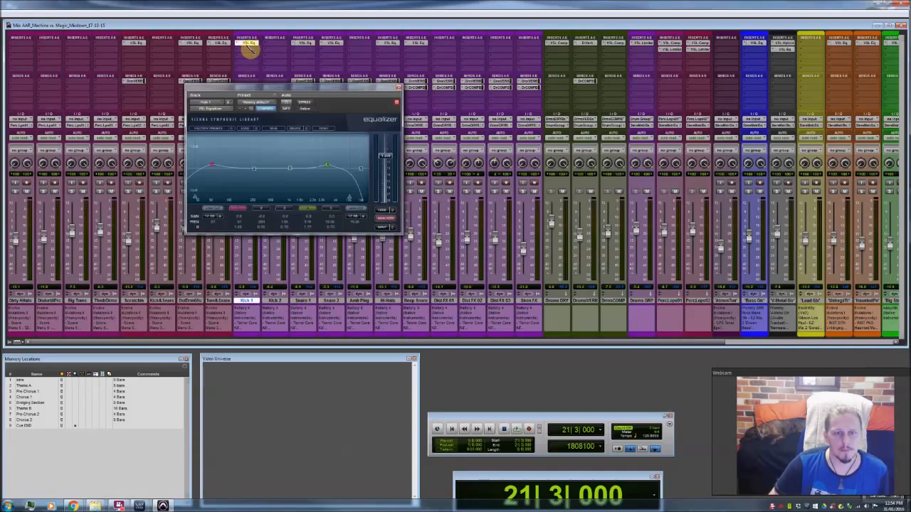
{"action": "left_click_drag", "start_coordinate": [305, 95], "coordinate": [351, 190]}
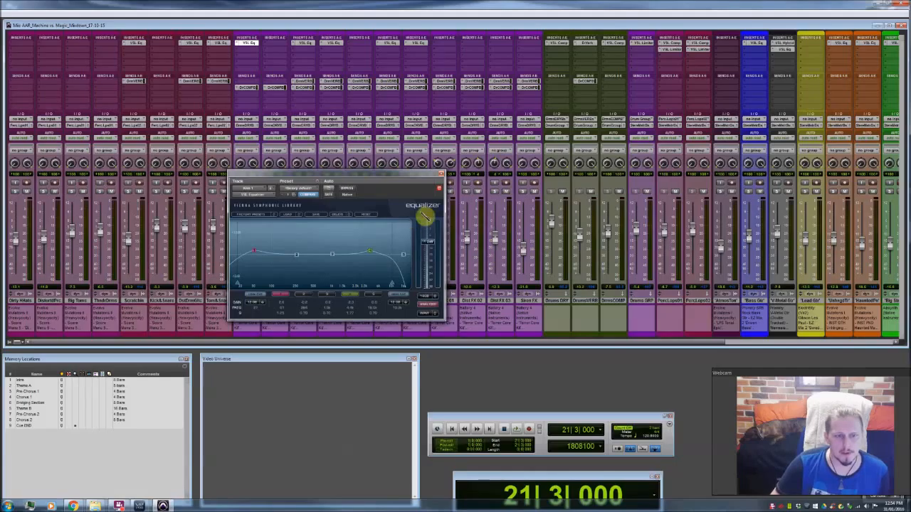
{"action": "left_click", "coordinate": [439, 187]}
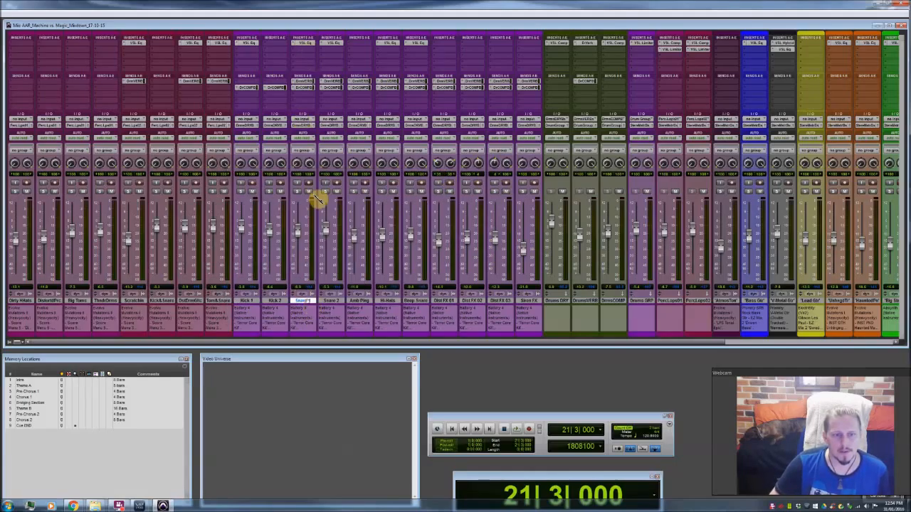
Examine the VSL Equalizer curves on the Snare 1 and Snare 2 tracks, closing each plug-in.
{"action": "left_click", "coordinate": [306, 44]}
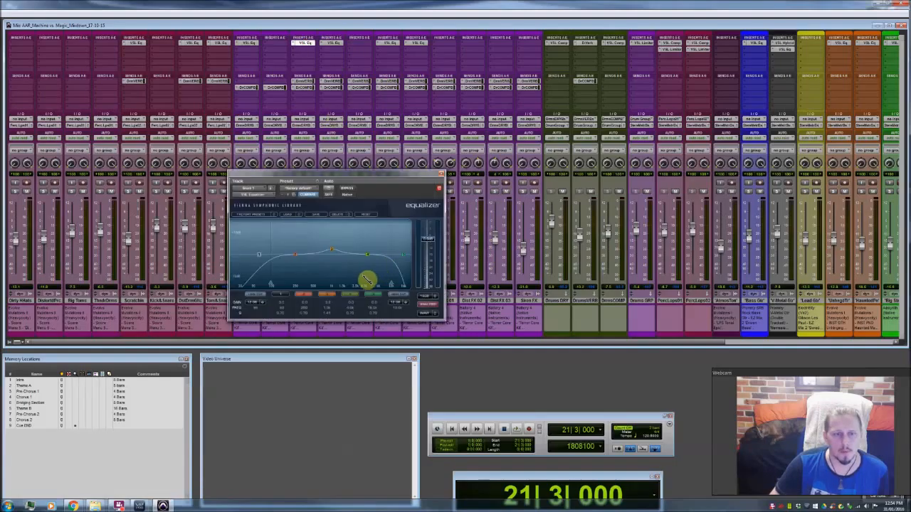
{"action": "left_click_drag", "start_coordinate": [337, 255], "coordinate": [330, 254]}
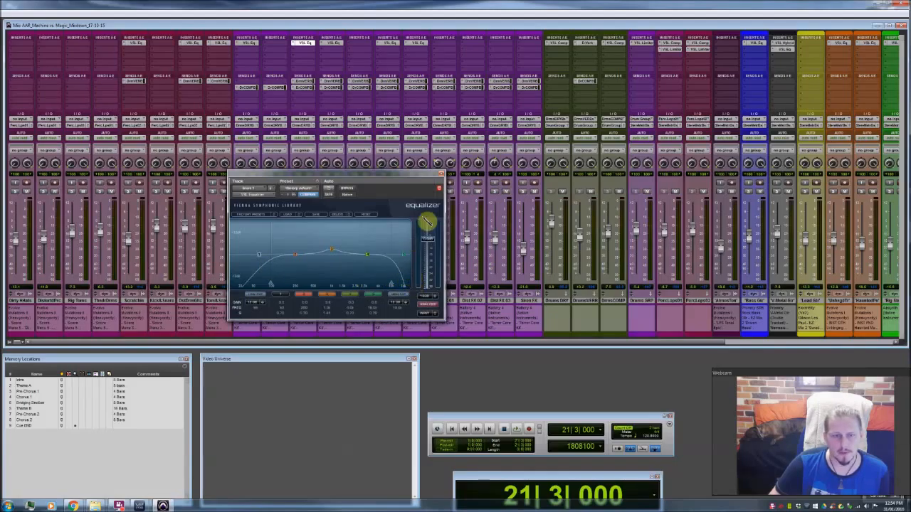
{"action": "left_click", "coordinate": [442, 175]}
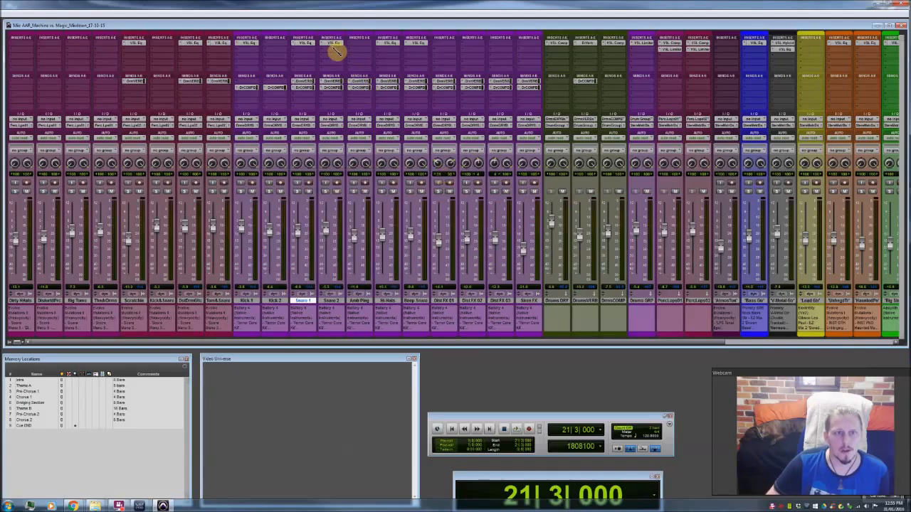
{"action": "left_click", "coordinate": [332, 43]}
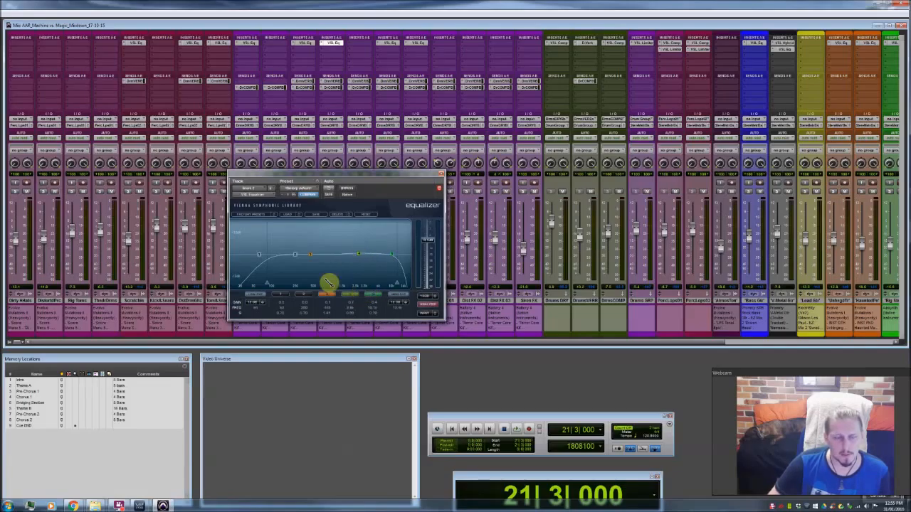
{"action": "left_click", "coordinate": [442, 173]}
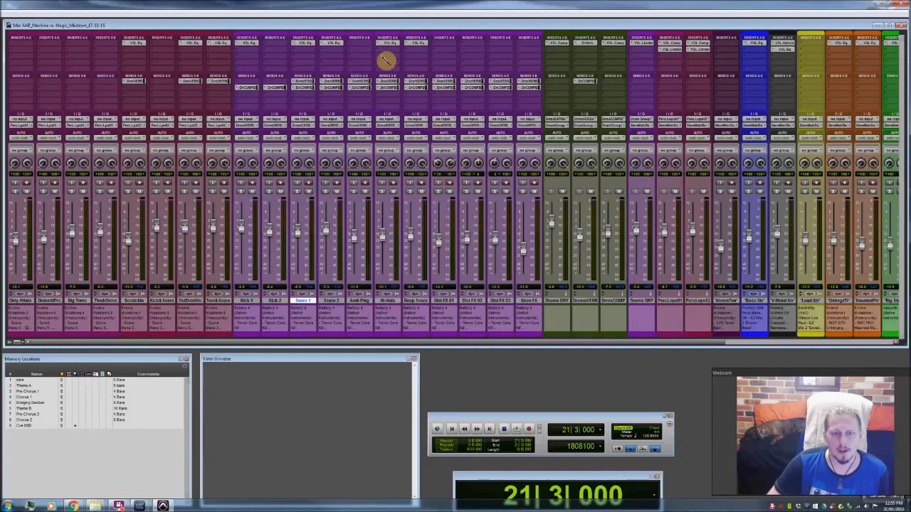
Examine the VSL Equalizer curves on the Hi-Hats and Beep Snare tracks, closing each plug-in.
{"action": "left_click", "coordinate": [389, 43]}
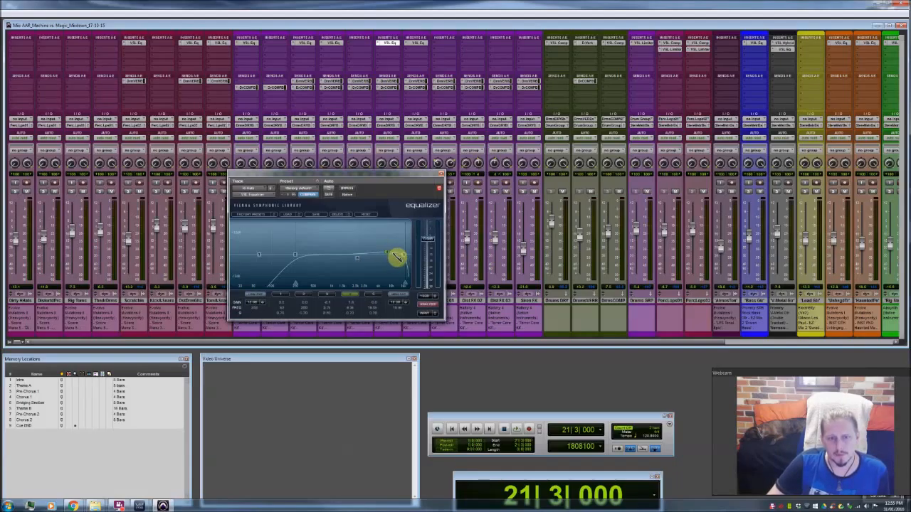
{"action": "left_click", "coordinate": [443, 177]}
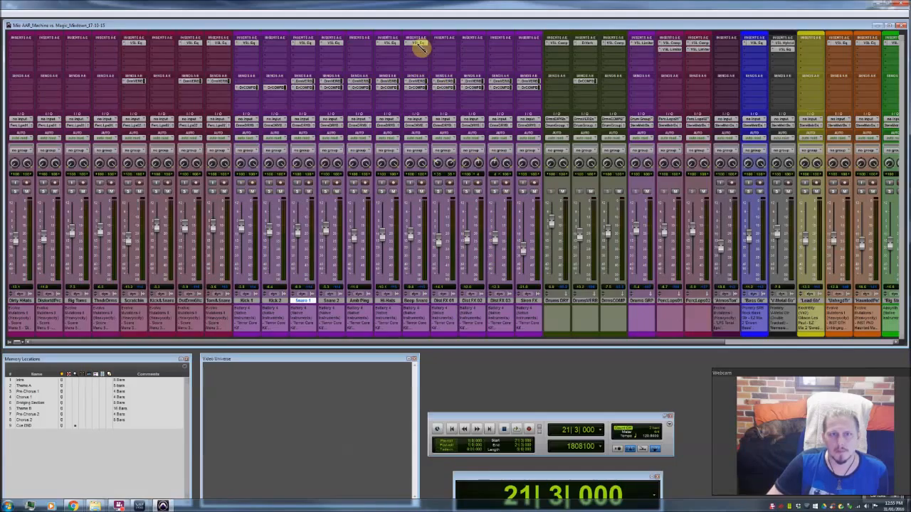
{"action": "left_click", "coordinate": [419, 43]}
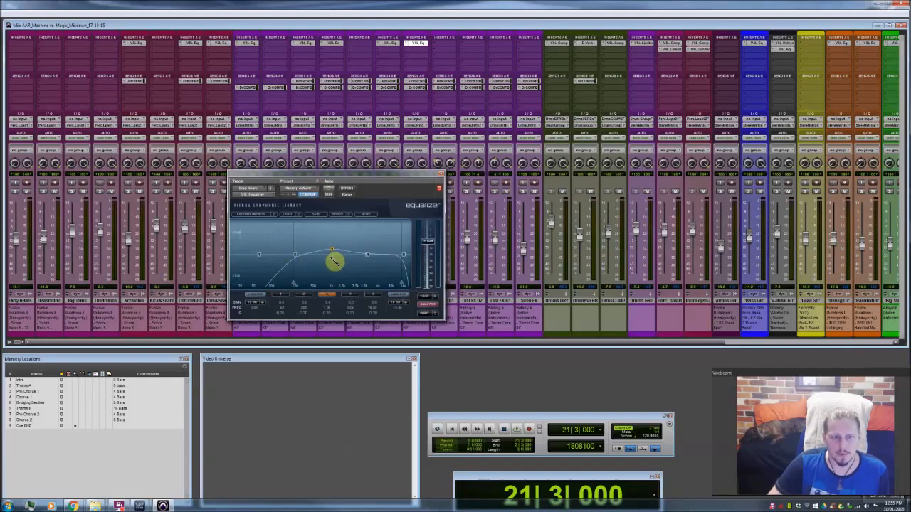
{"action": "left_click", "coordinate": [440, 174]}
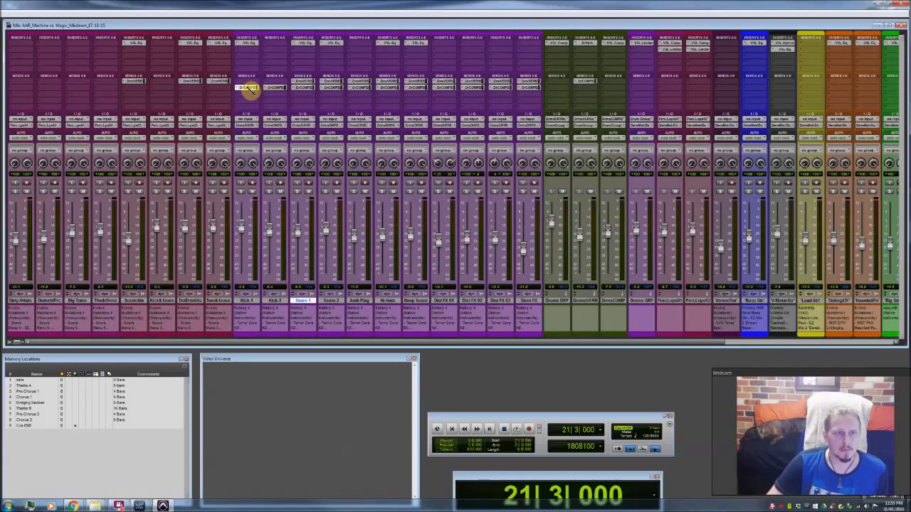
Inspect the Kick 1 and Kick 2 tracks' sends to the drum compression bus.
{"action": "left_click", "coordinate": [247, 89]}
{"action": "left_click", "coordinate": [483, 200]}
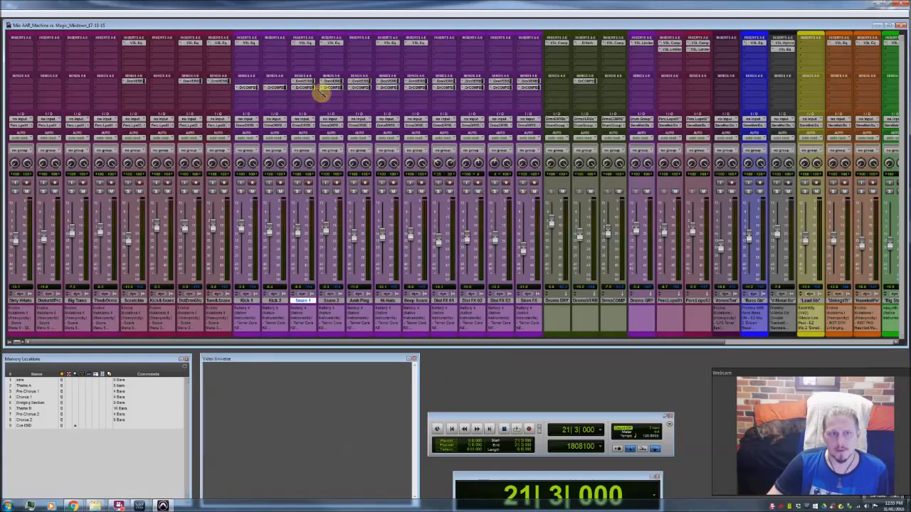
{"action": "left_click", "coordinate": [277, 87]}
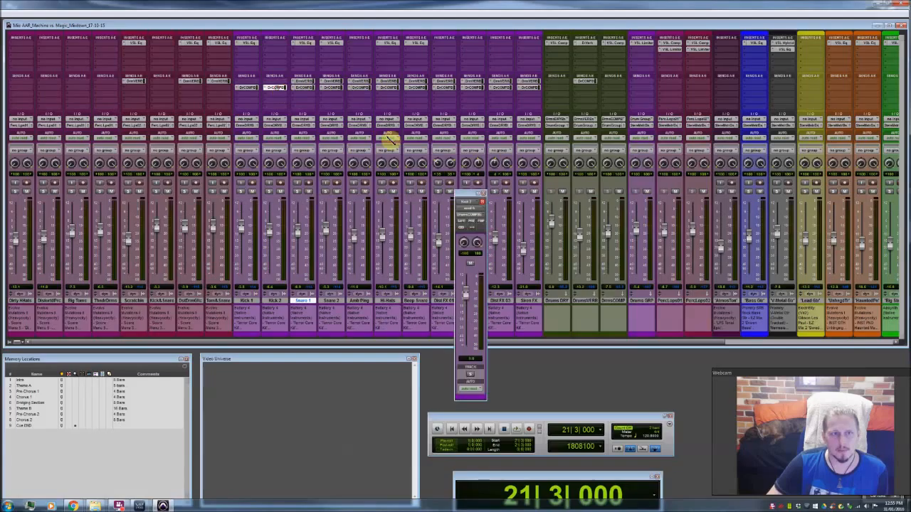
{"action": "left_click", "coordinate": [484, 199]}
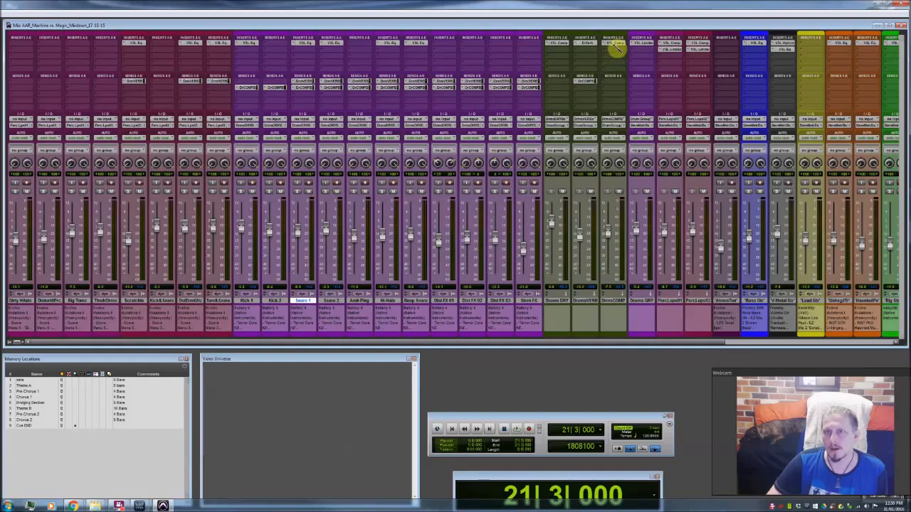
Examine the VSL Compressor on the Drums COMP track and the D-Verb on the Drums VERB track.
{"action": "left_click", "coordinate": [617, 44]}
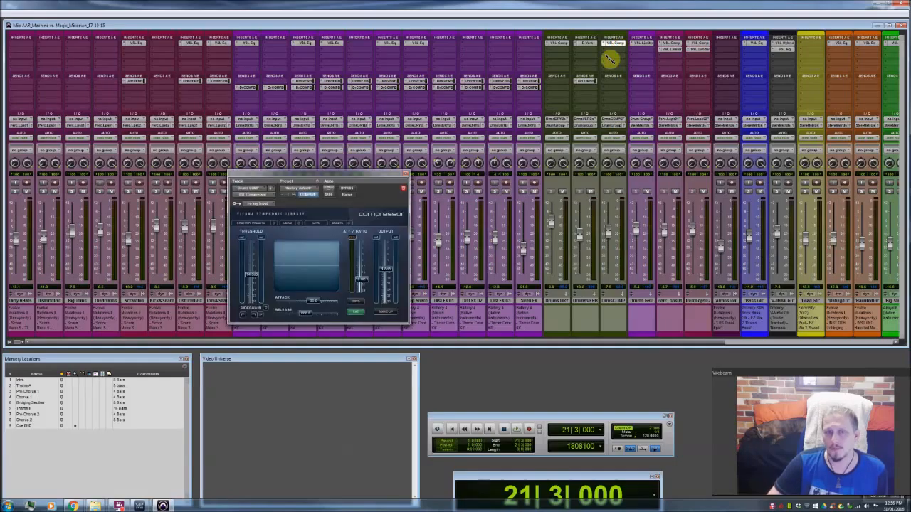
{"action": "left_click_drag", "start_coordinate": [365, 178], "coordinate": [396, 179]}
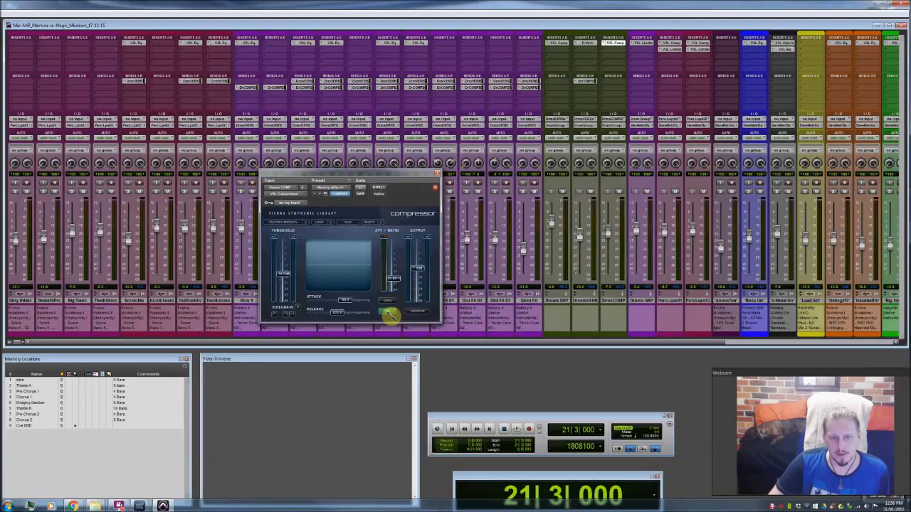
{"action": "left_click", "coordinate": [436, 186]}
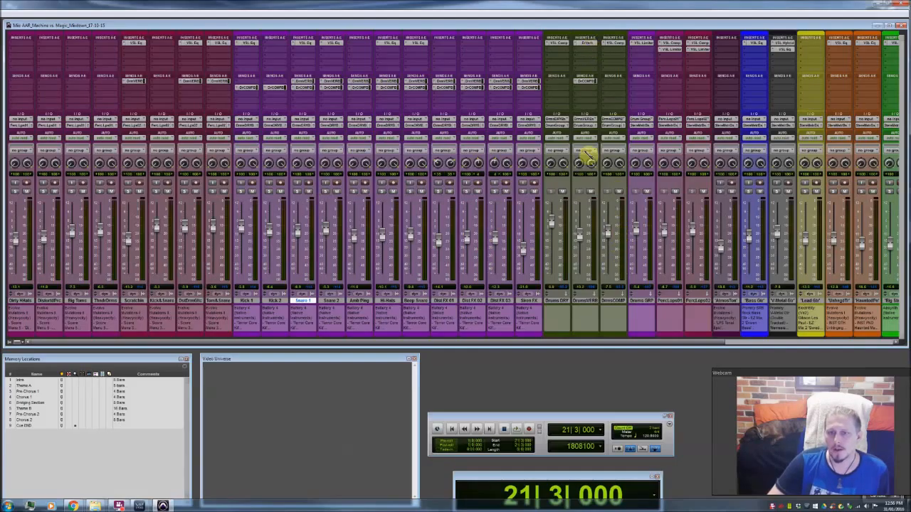
{"action": "left_click", "coordinate": [588, 42]}
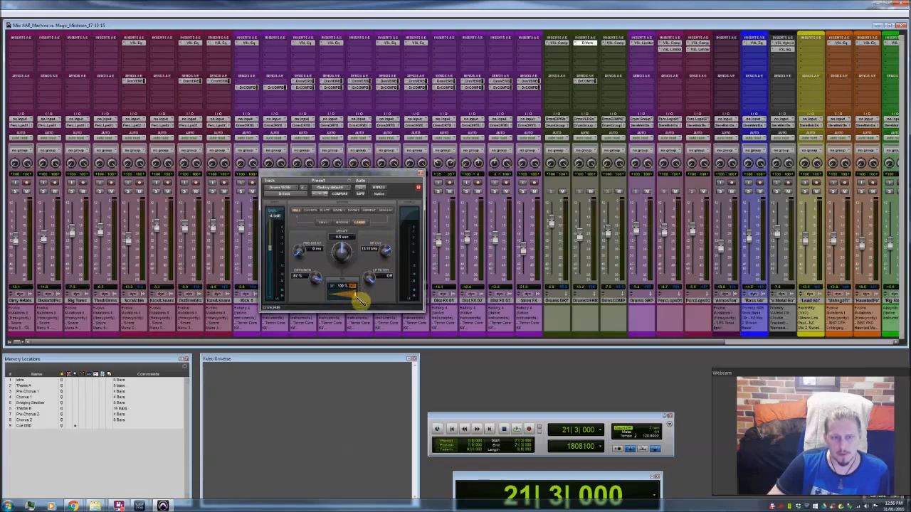
{"action": "left_click", "coordinate": [422, 173]}
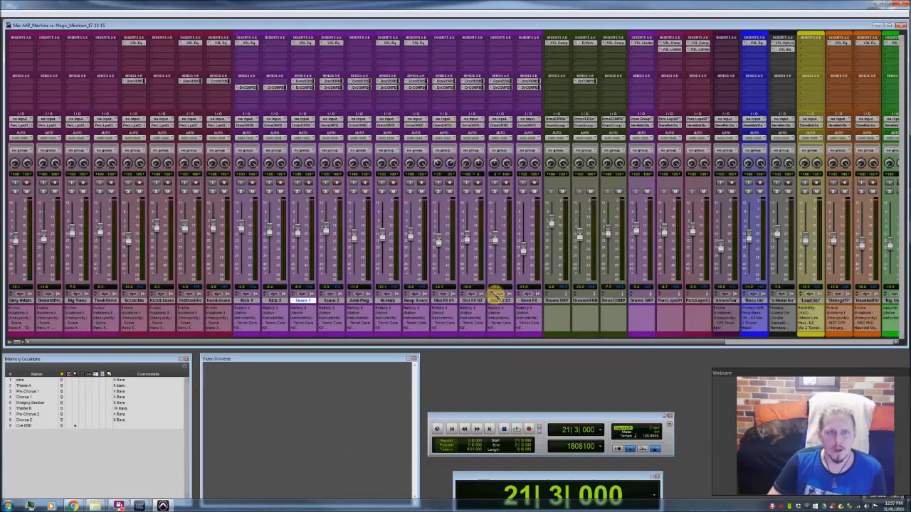
Select the Drums VERB track and inspect its send to the drum compression bus, closing the send window.
{"action": "left_click_drag", "start_coordinate": [479, 346], "coordinate": [535, 346]}
{"action": "left_click_drag", "start_coordinate": [543, 346], "coordinate": [549, 346]}
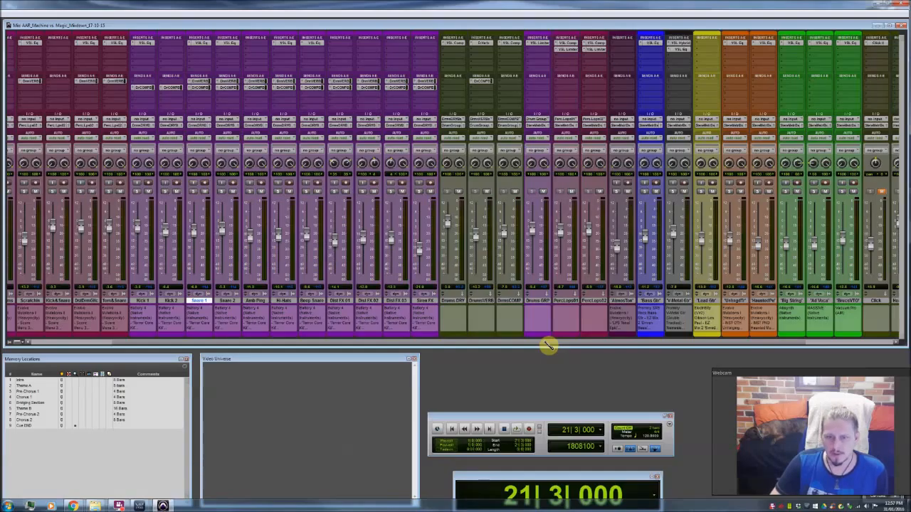
{"action": "left_click_drag", "start_coordinate": [548, 346], "coordinate": [591, 349]}
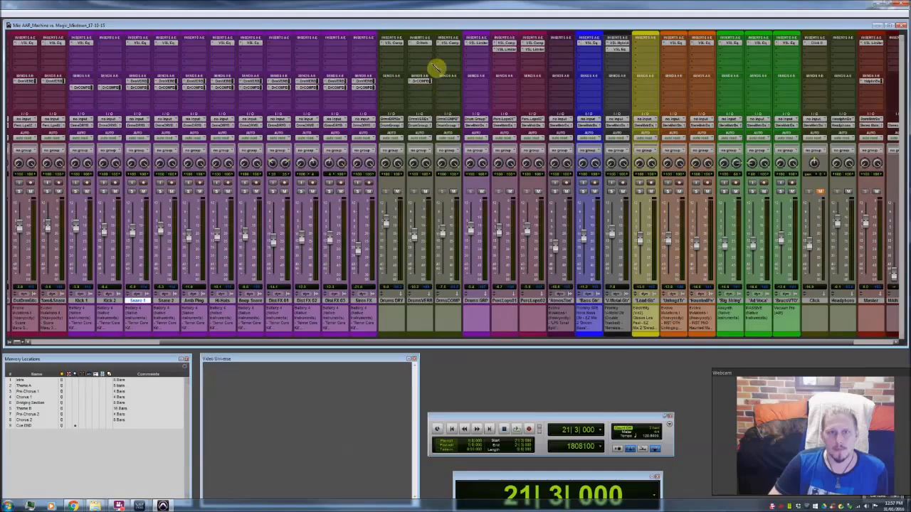
{"action": "left_click", "coordinate": [423, 300]}
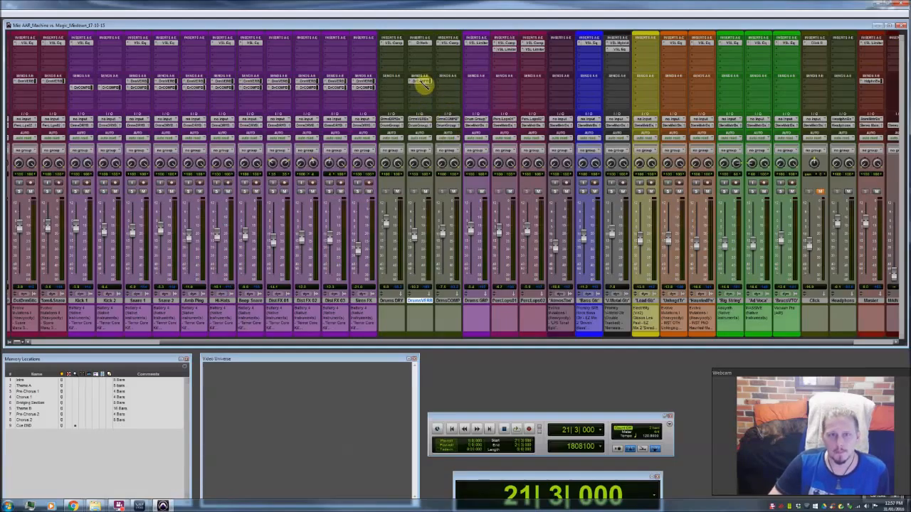
{"action": "left_click", "coordinate": [420, 82]}
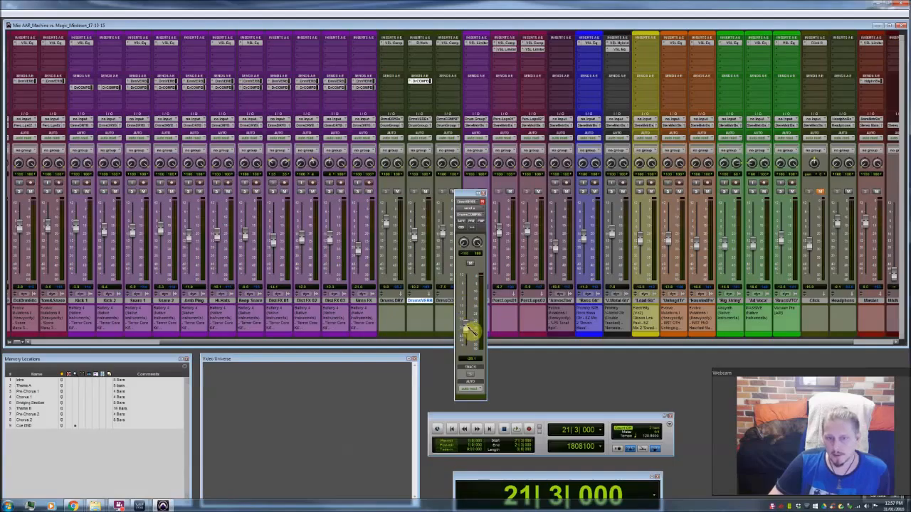
{"action": "left_click", "coordinate": [482, 194]}
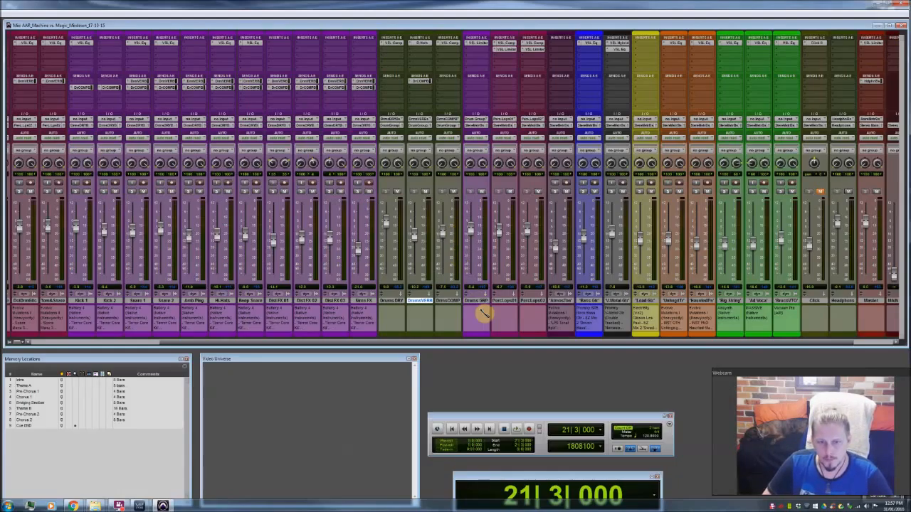
Examine the VSL Limiter on the Drums GRP track, closing the plug-in.
{"action": "left_click_drag", "start_coordinate": [496, 346], "coordinate": [548, 345]}
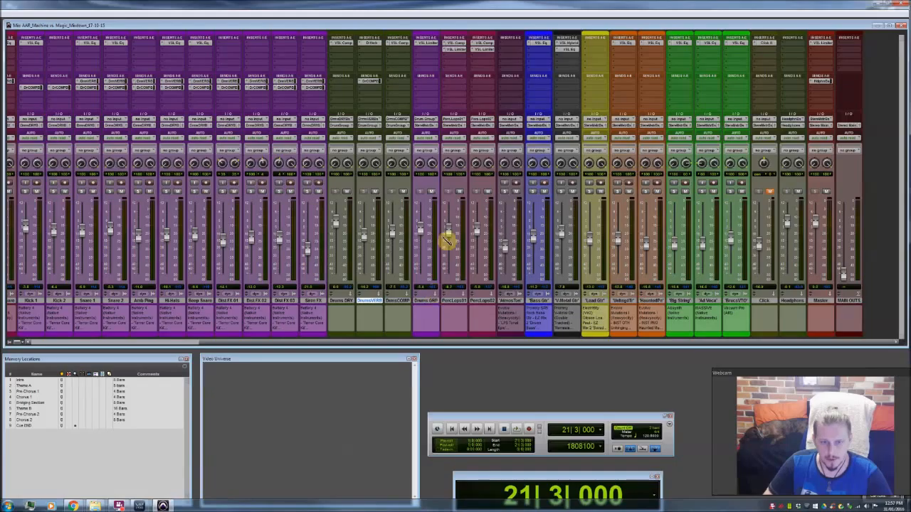
{"action": "left_click", "coordinate": [429, 43]}
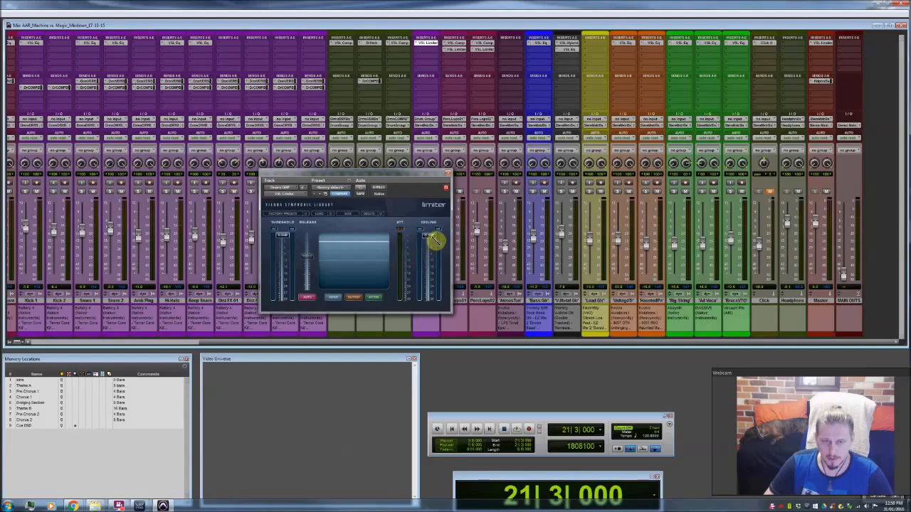
{"action": "left_click", "coordinate": [448, 173]}
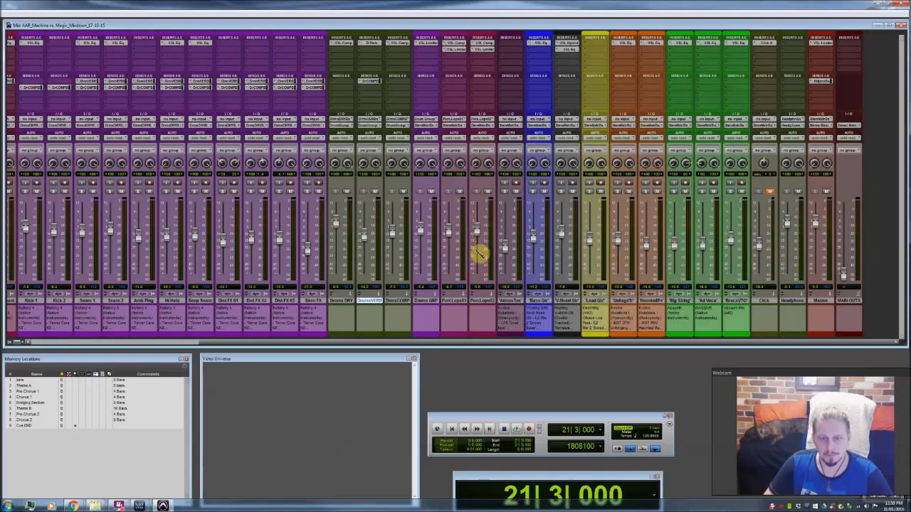
Select the second percussion loops group track and review the inserts and sends on the individual percussion loop tracks.
{"action": "left_click", "coordinate": [479, 302]}
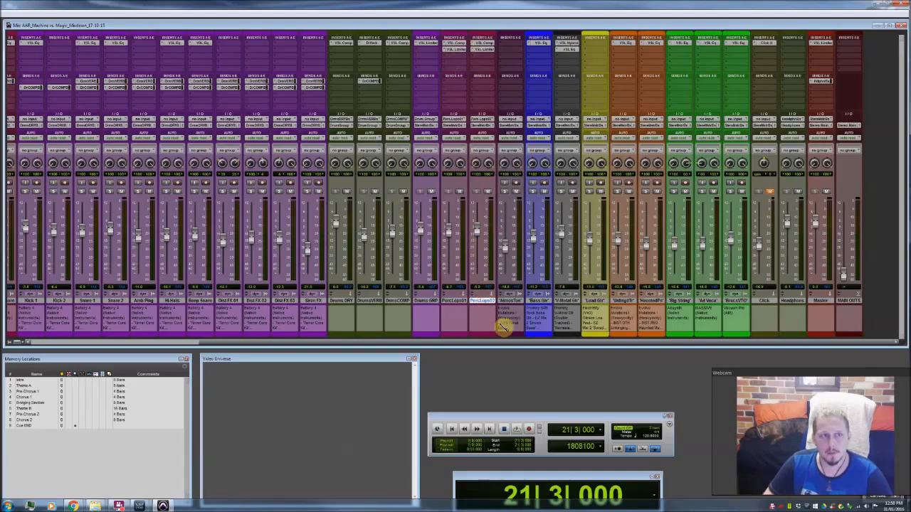
{"action": "left_click_drag", "start_coordinate": [511, 342], "coordinate": [341, 341]}
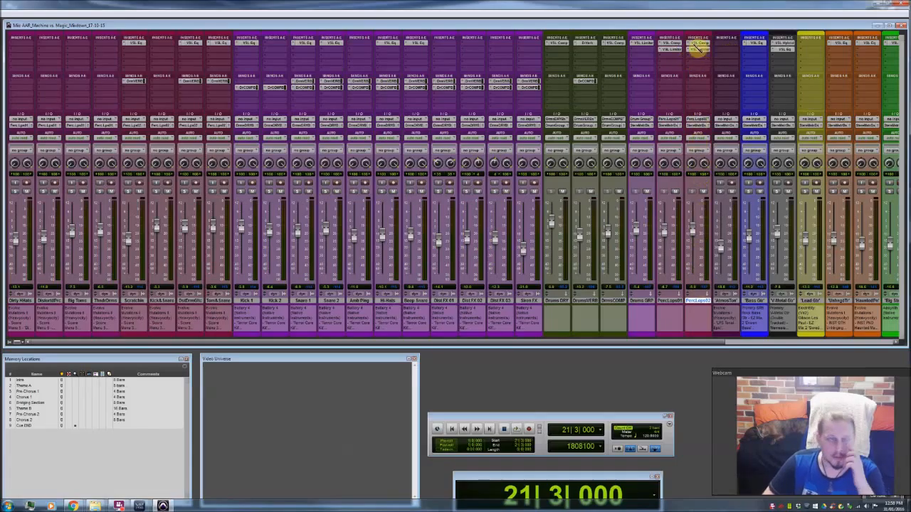
{"action": "left_click_drag", "start_coordinate": [699, 48], "coordinate": [142, 48]}
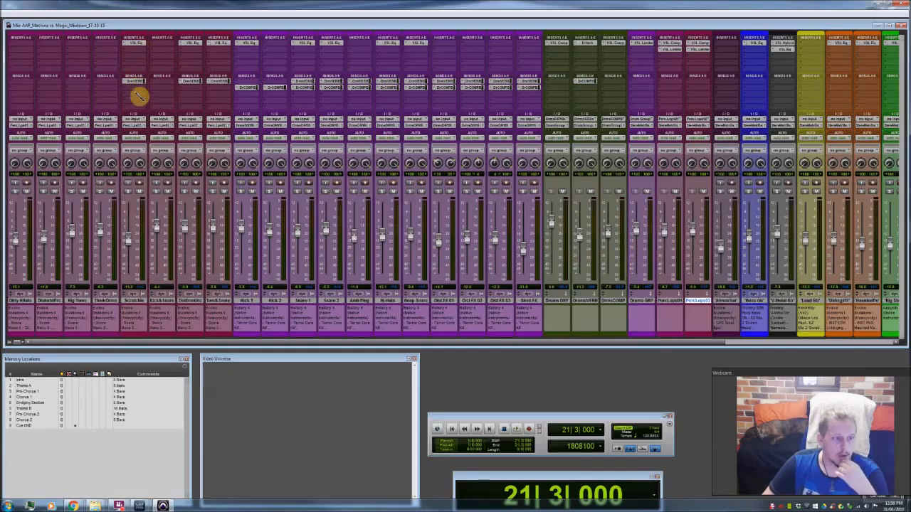